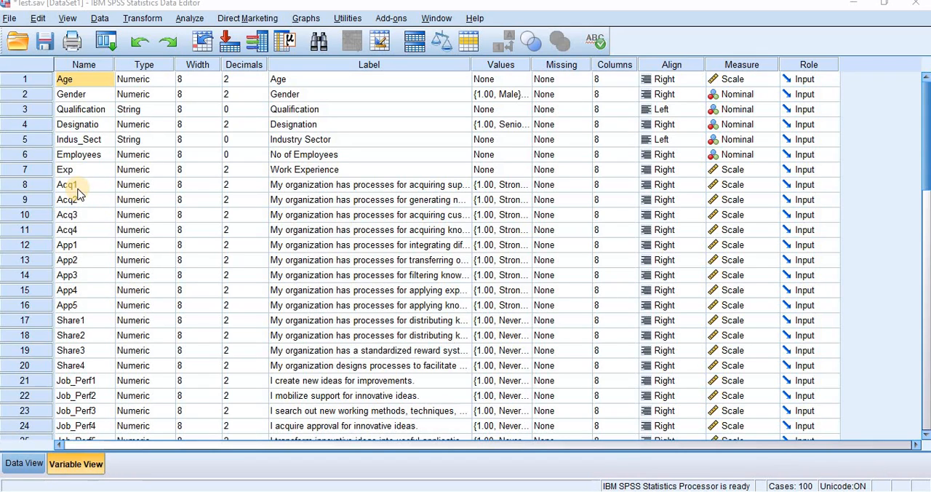
Step: Examine the acquisition items Acq1 to Acq4 and the application items App1 to App5 in the variable list
{"action": "left_click", "coordinate": [73, 184]}
{"action": "left_click", "coordinate": [76, 201]}
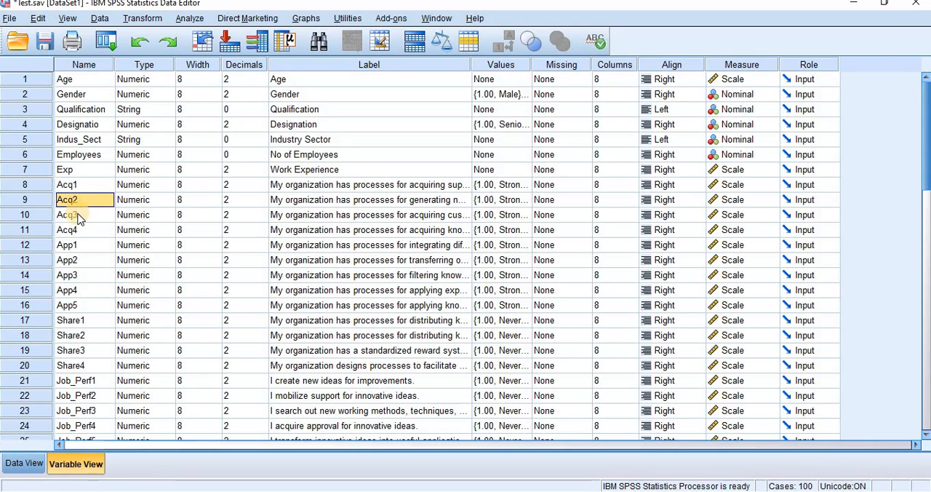
{"action": "left_click", "coordinate": [76, 215]}
{"action": "left_click", "coordinate": [77, 230]}
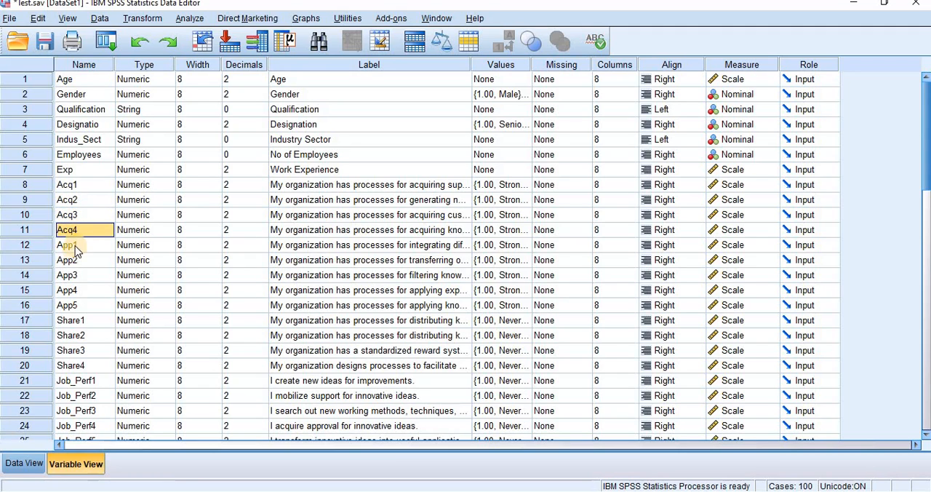
{"action": "left_click", "coordinate": [76, 246]}
{"action": "left_click", "coordinate": [77, 306]}
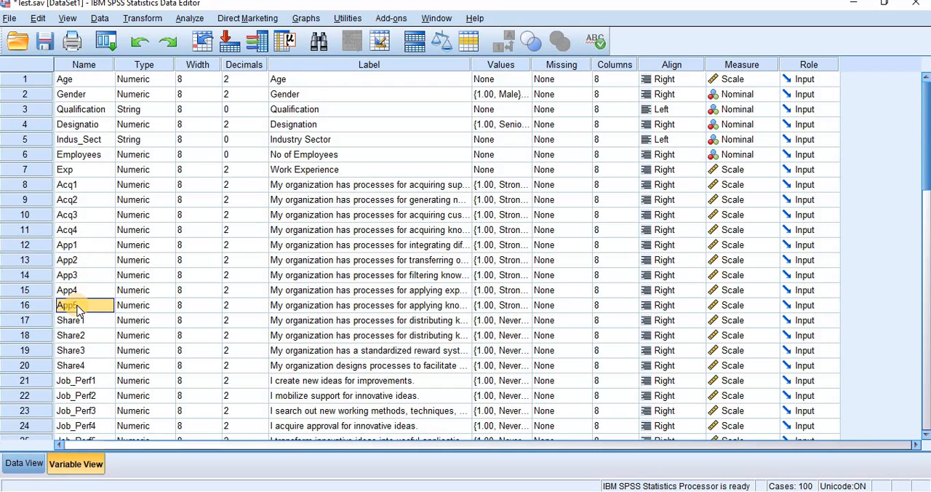
{"action": "left_click", "coordinate": [73, 184]}
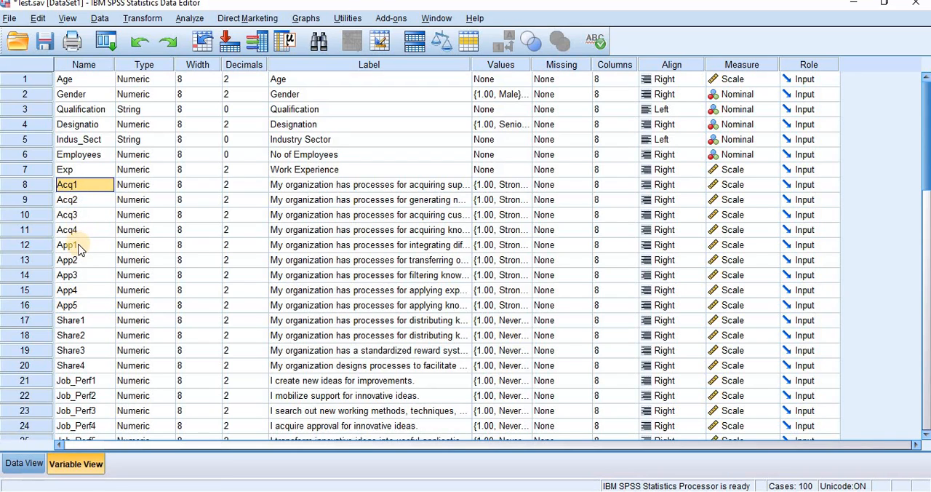
{"action": "left_click", "coordinate": [77, 202]}
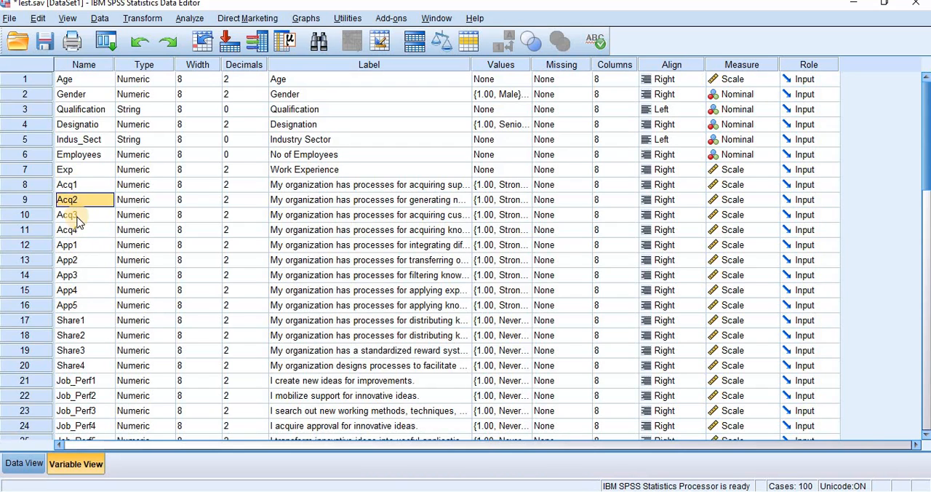
{"action": "left_click", "coordinate": [78, 217]}
{"action": "left_click", "coordinate": [77, 231]}
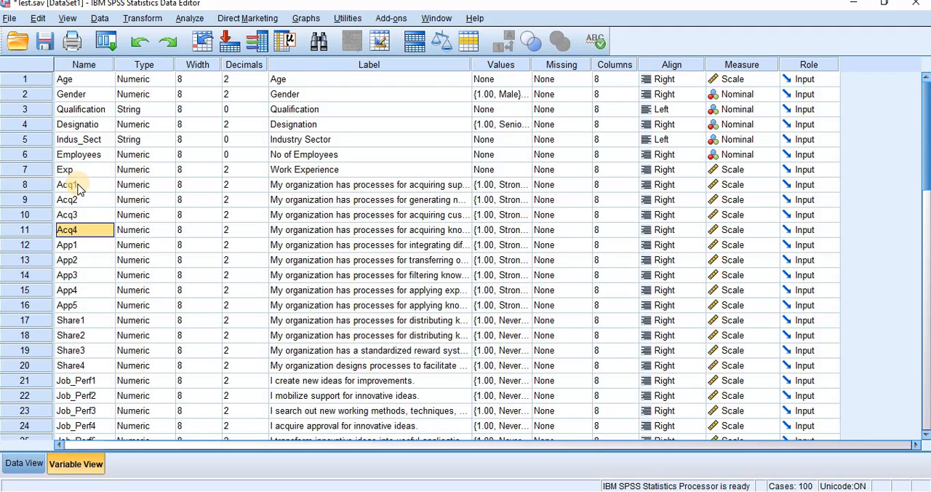
{"action": "left_click", "coordinate": [77, 248]}
{"action": "left_click", "coordinate": [74, 309]}
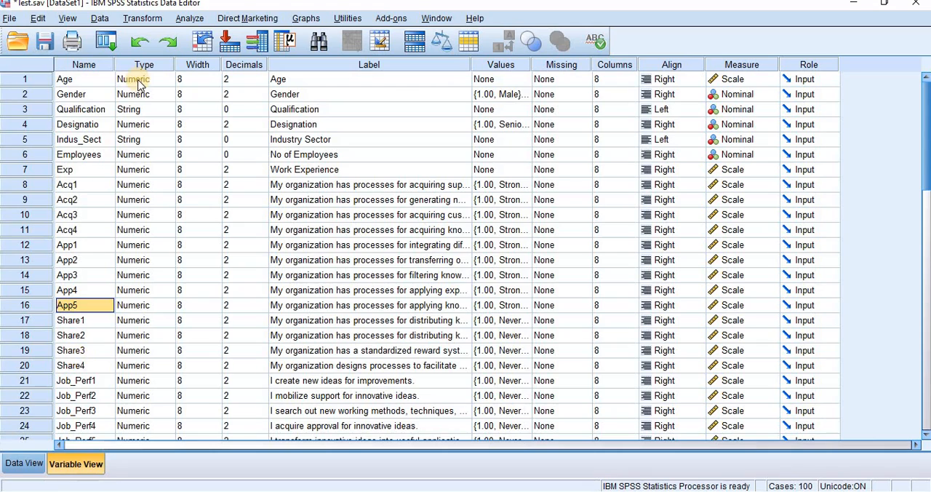
Step: Start a Compute Variable transformation with Acquisition as the target variable
{"action": "left_click", "coordinate": [145, 19]}
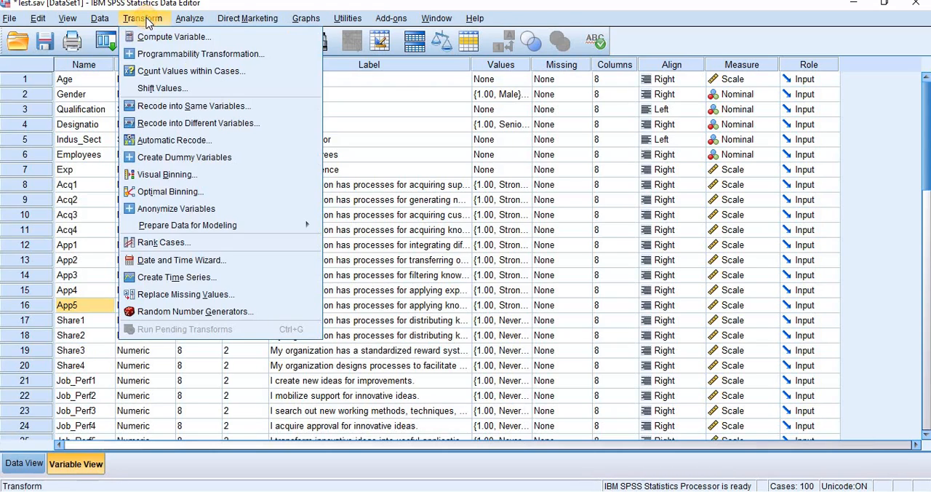
{"action": "left_click", "coordinate": [142, 35]}
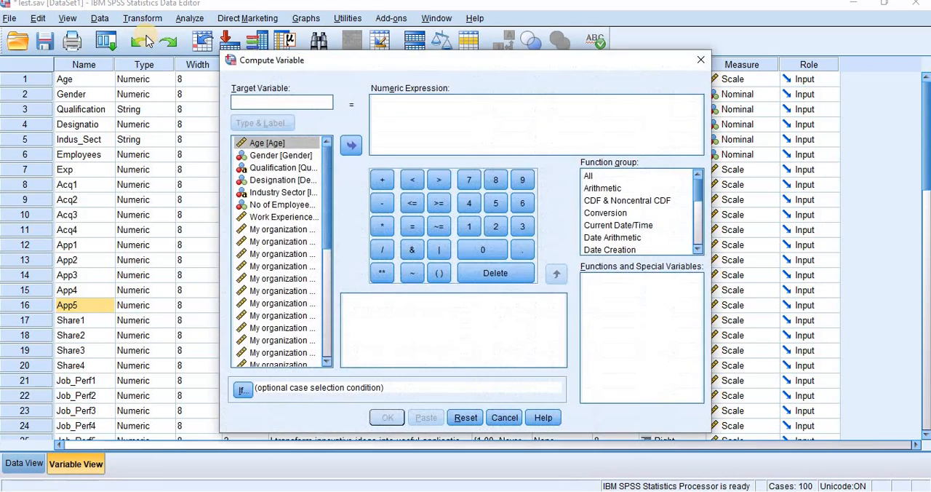
{"action": "left_click", "coordinate": [269, 102]}
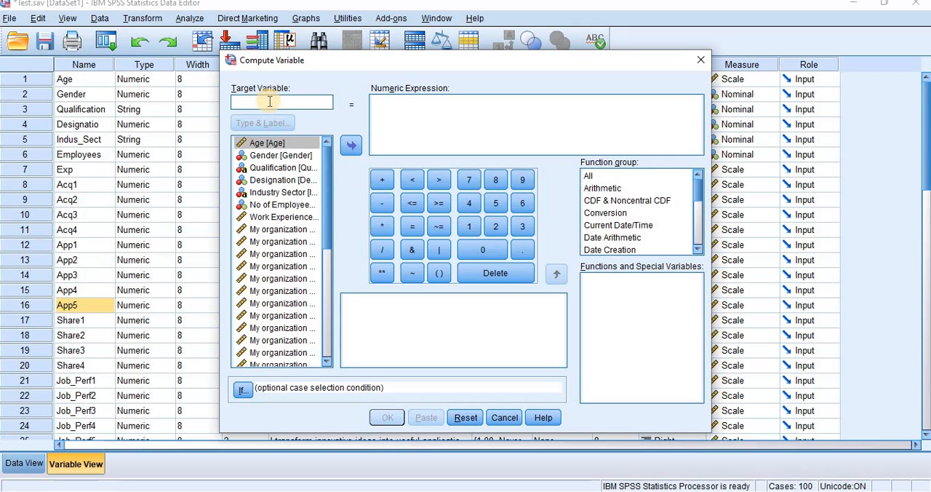
{"action": "type", "text": "Acquisition"}
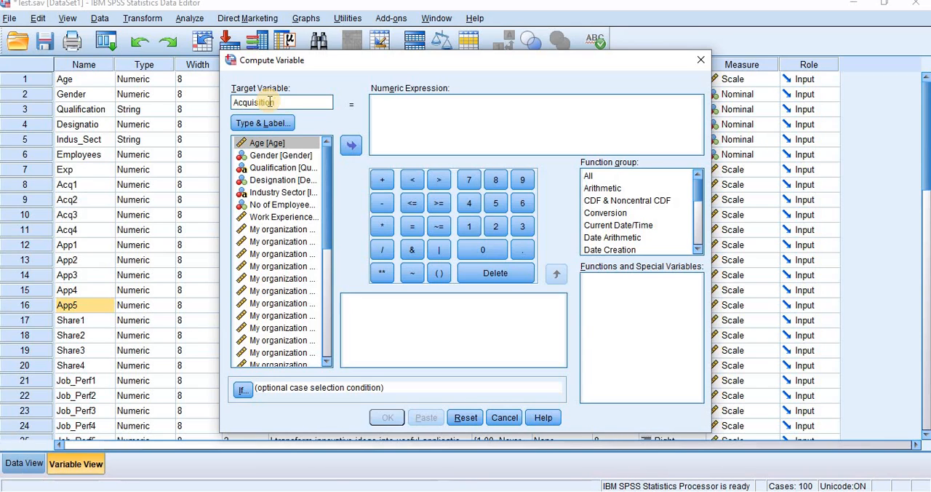
Step: Begin the numeric expression with a pair of parentheses and show the source variables by name instead of label
{"action": "left_click", "coordinate": [422, 117]}
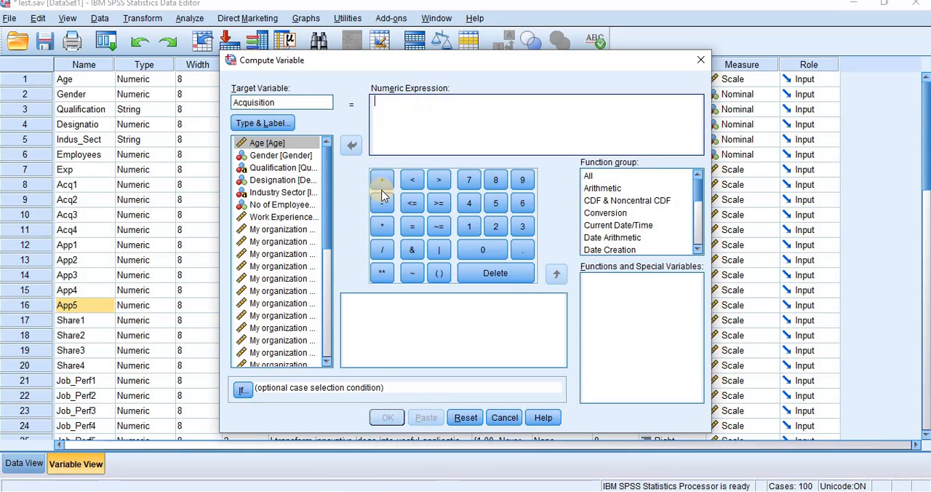
{"action": "left_click", "coordinate": [439, 273]}
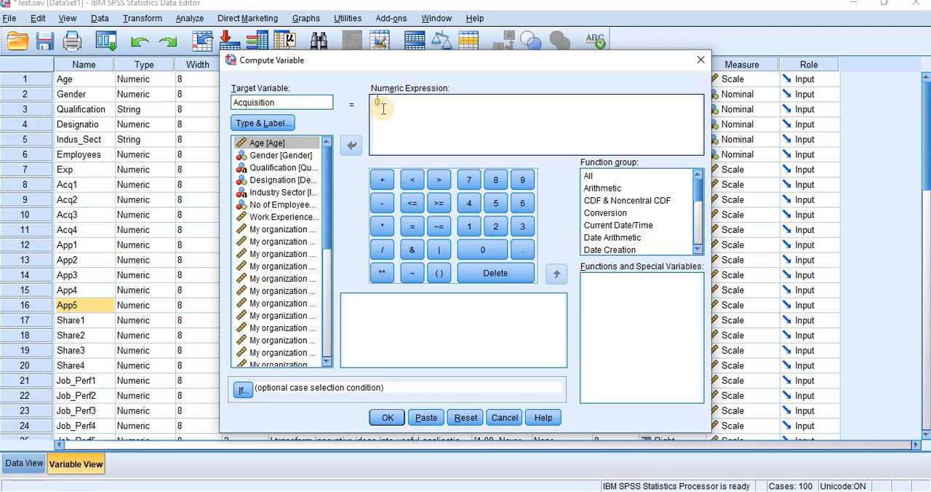
{"action": "right_click", "coordinate": [278, 218]}
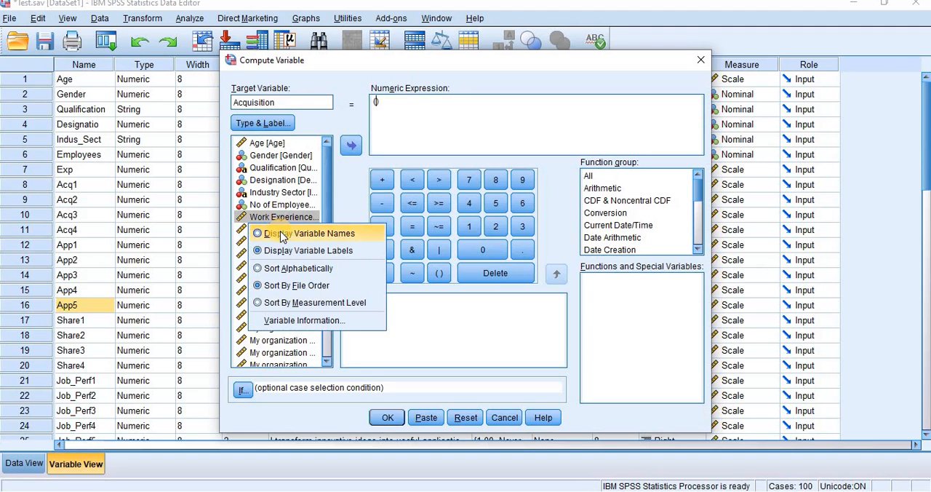
{"action": "left_click", "coordinate": [283, 231]}
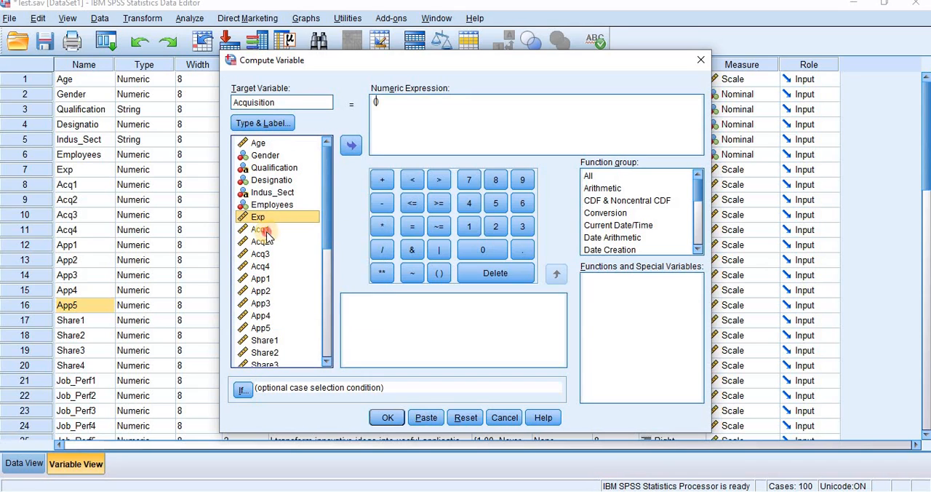
Step: Fill the parentheses with the sum Acq1 + Acq2 + Acq3 + Acq4
{"action": "left_click", "coordinate": [266, 231]}
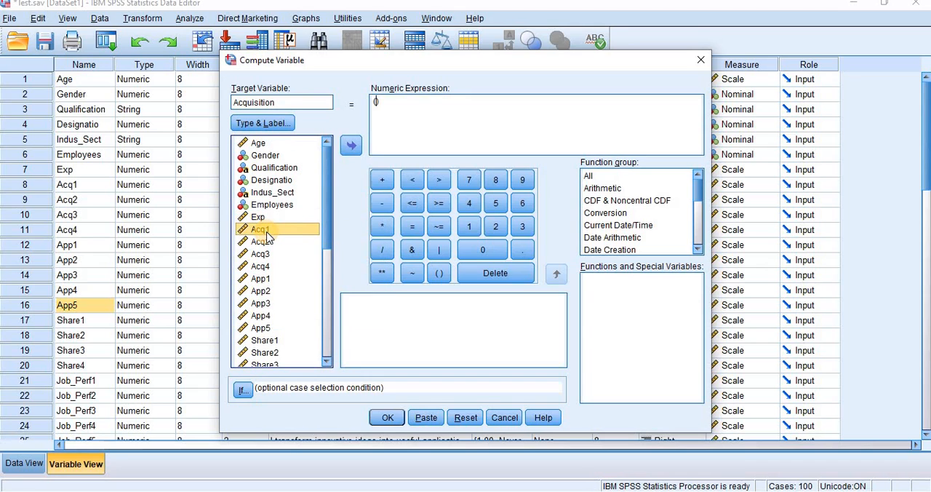
{"action": "left_click", "coordinate": [351, 145]}
{"action": "left_click", "coordinate": [382, 179]}
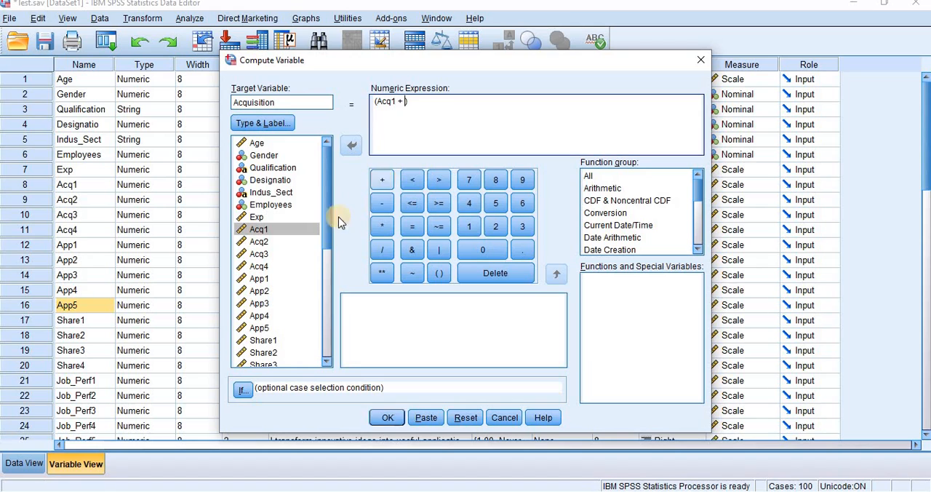
{"action": "left_click", "coordinate": [262, 243]}
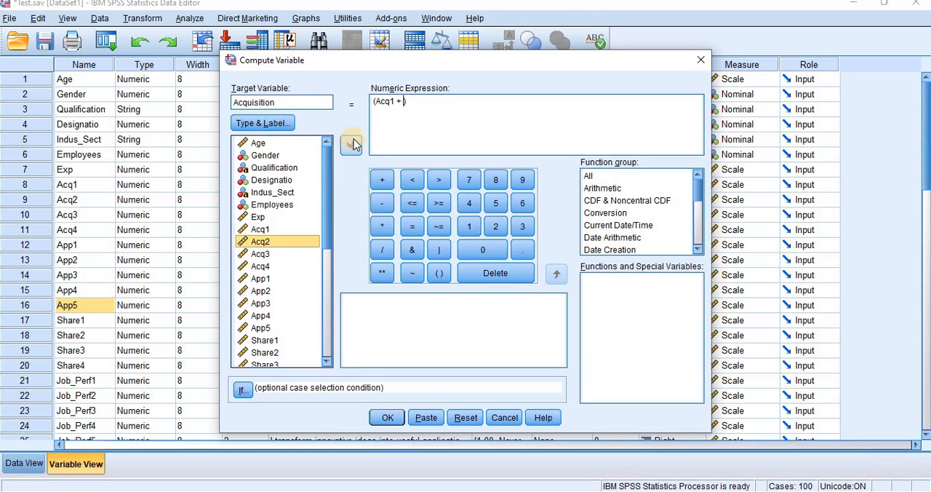
{"action": "left_click", "coordinate": [352, 145]}
{"action": "left_click", "coordinate": [382, 182]}
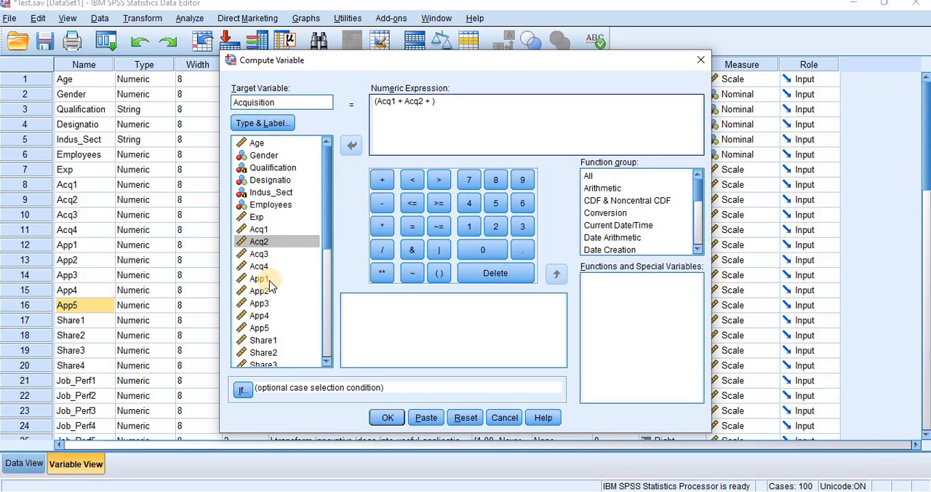
{"action": "left_click", "coordinate": [261, 254]}
{"action": "left_click", "coordinate": [351, 145]}
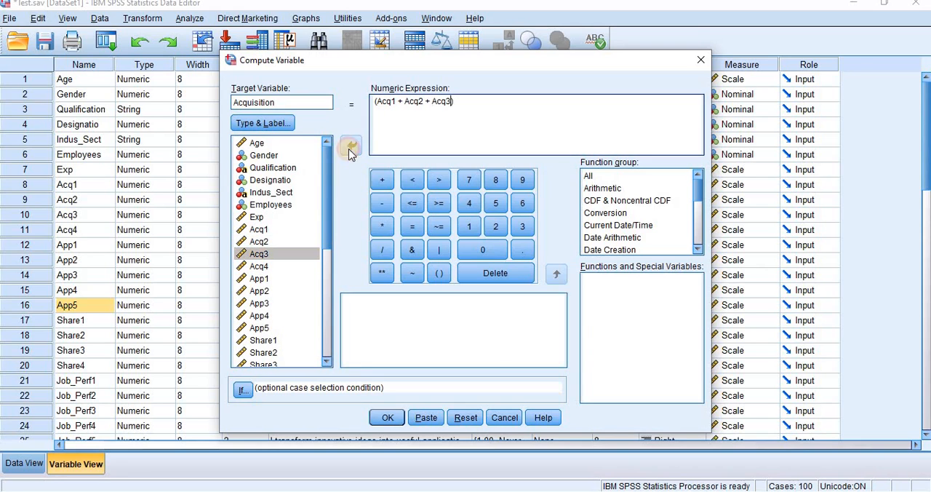
{"action": "left_click", "coordinate": [381, 182]}
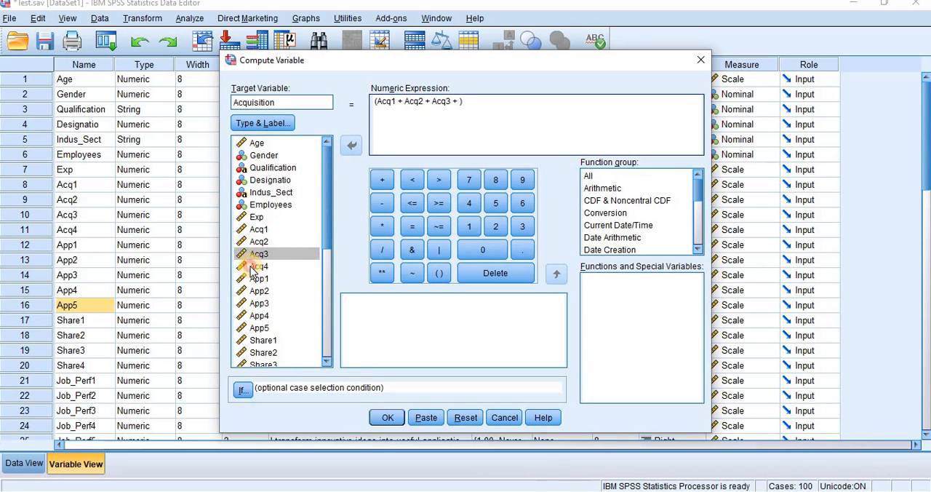
{"action": "left_click", "coordinate": [260, 266]}
{"action": "left_click", "coordinate": [348, 154]}
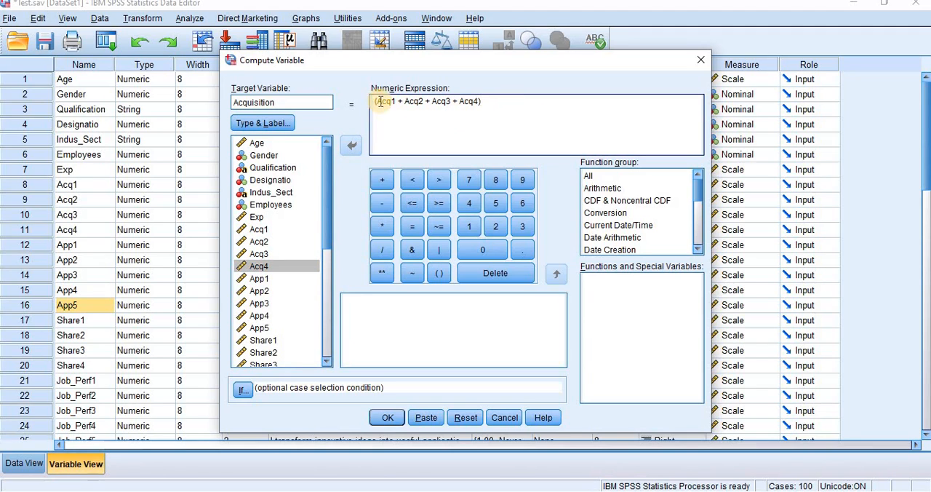
Step: Divide the sum by 4 and run the Acquisition computation
{"action": "left_click", "coordinate": [382, 251]}
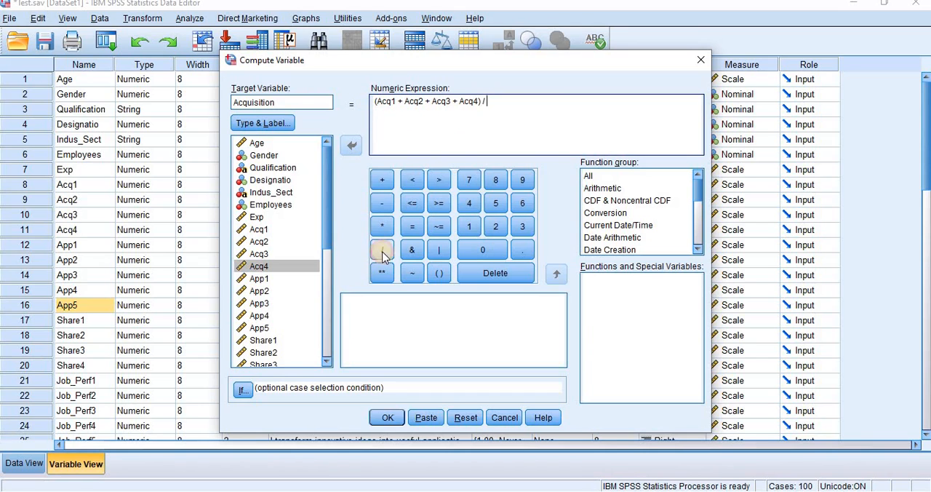
{"action": "left_click", "coordinate": [468, 203]}
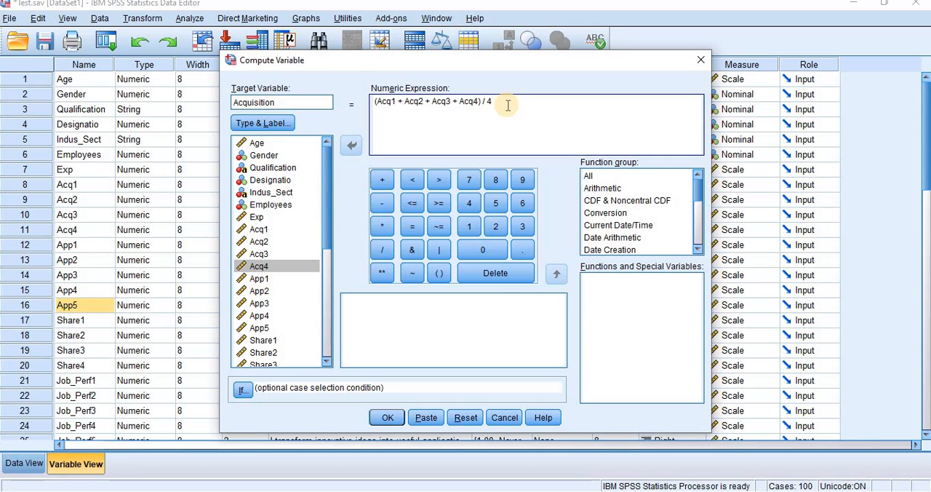
{"action": "left_click", "coordinate": [388, 418]}
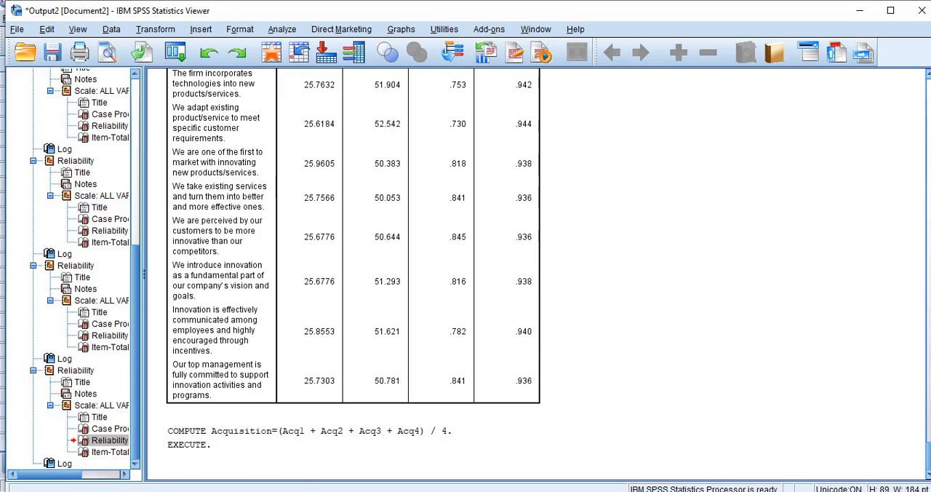
Step: Return from the output to the Test.sav dataset and inspect the Acquisition column among the case data
{"action": "left_click", "coordinate": [370, 431]}
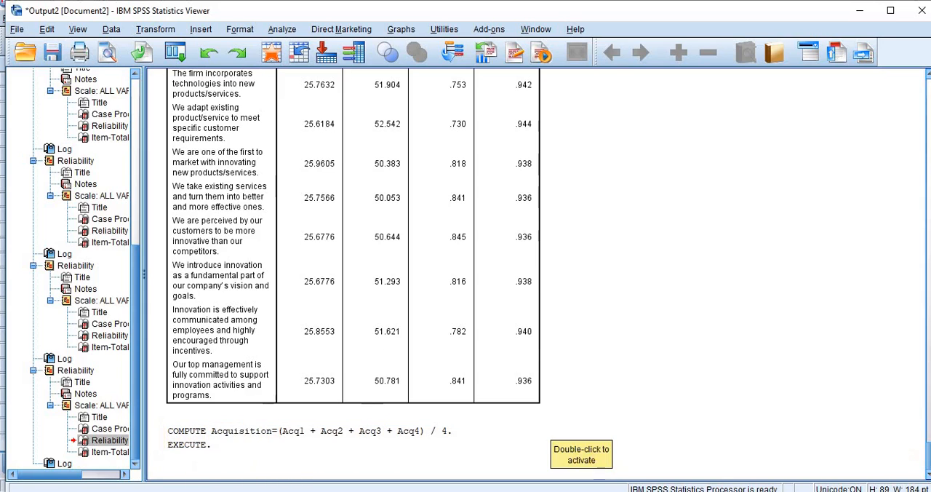
{"action": "left_click", "coordinate": [652, 491]}
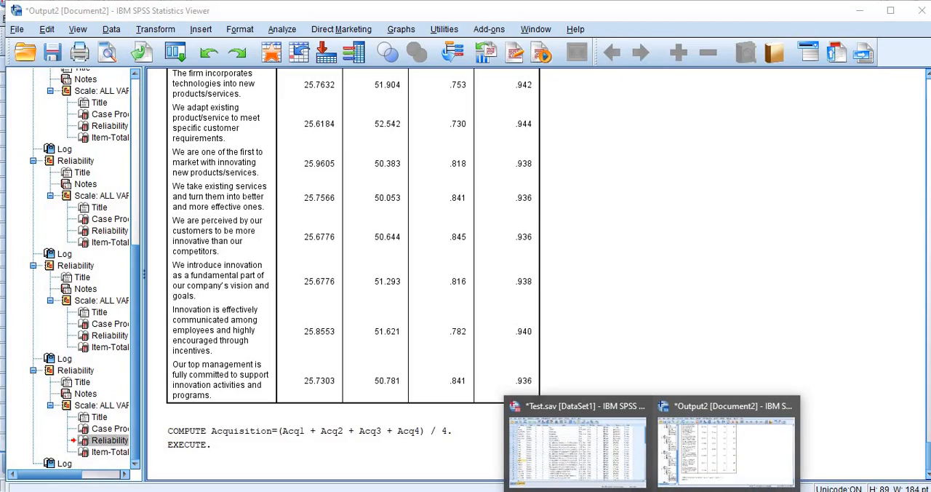
{"action": "left_click", "coordinate": [576, 450]}
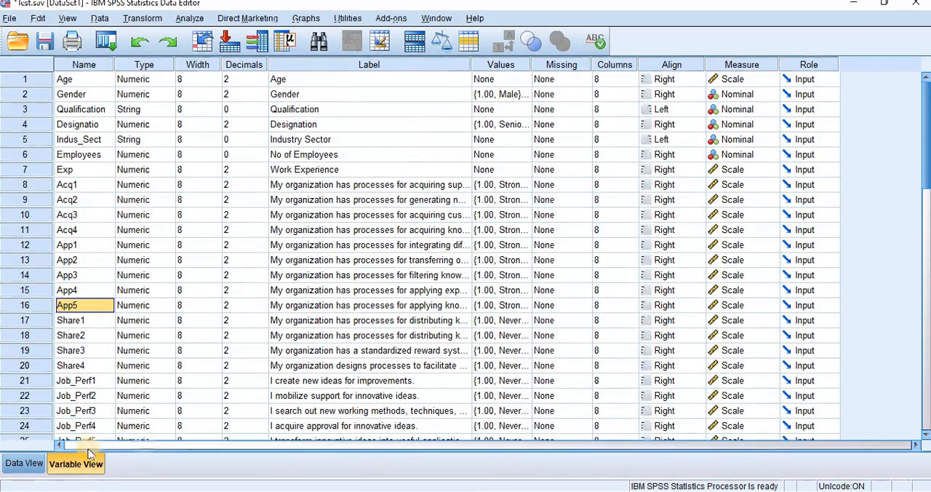
{"action": "left_click", "coordinate": [32, 465]}
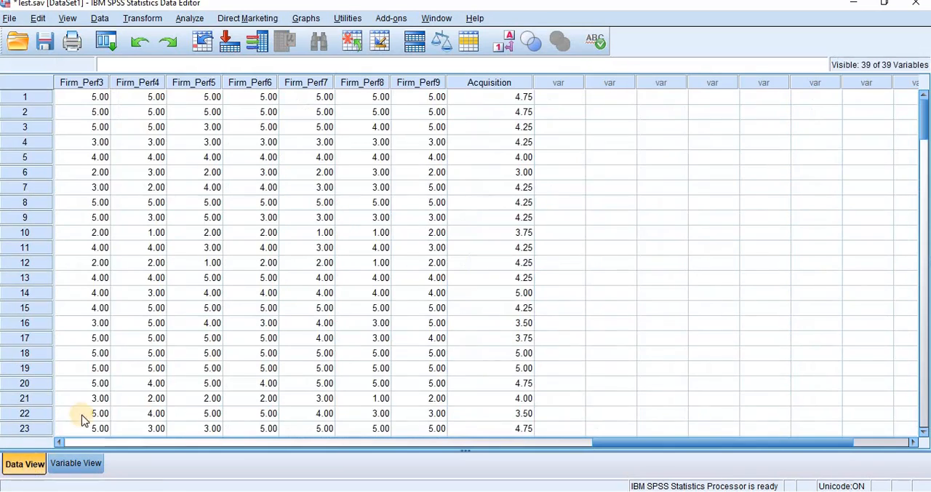
{"action": "left_click", "coordinate": [510, 99]}
{"action": "left_click", "coordinate": [504, 82]}
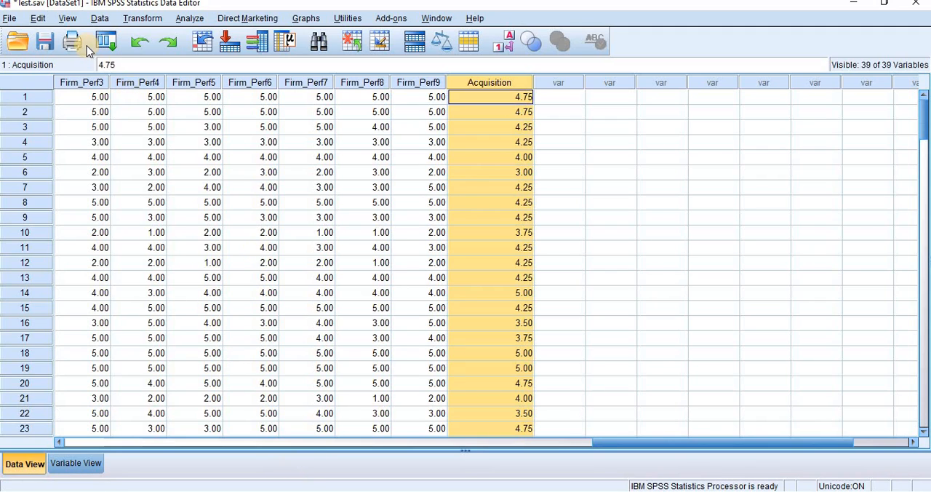
Step: Reopen Compute Variable and clear the previous numeric expression
{"action": "left_click", "coordinate": [105, 43]}
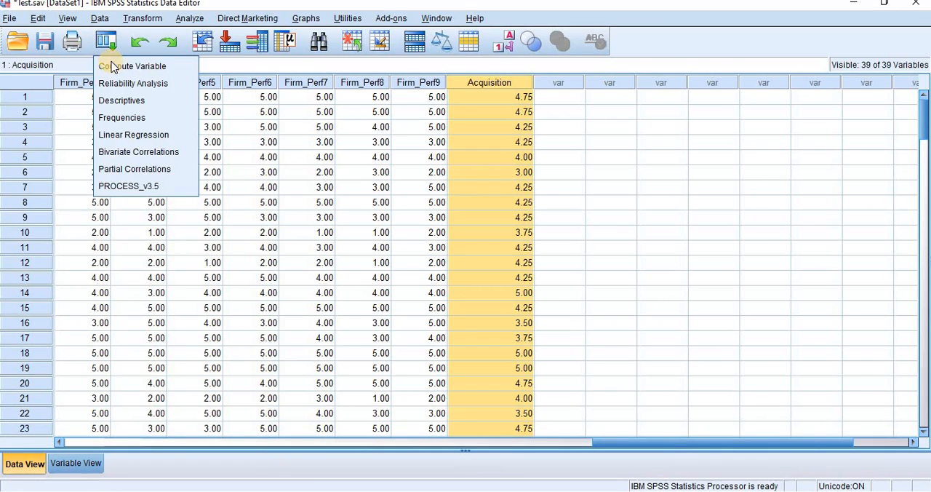
{"action": "left_click", "coordinate": [109, 65]}
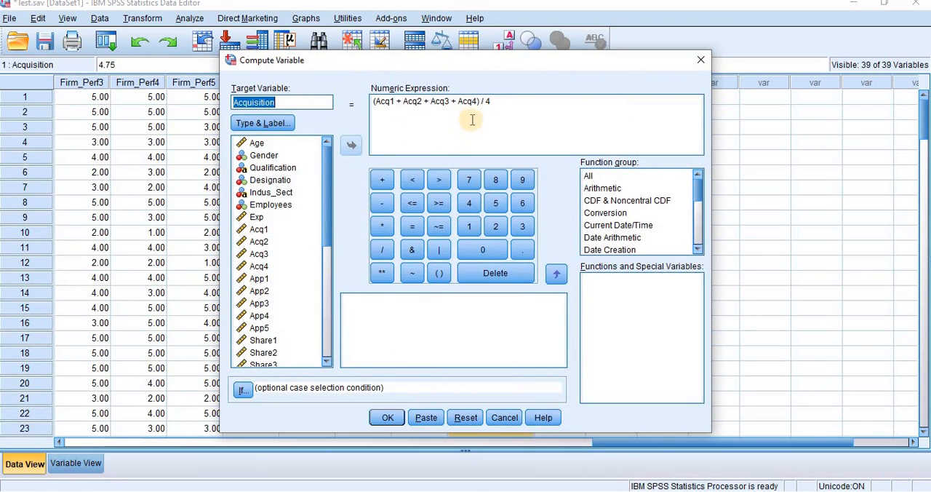
{"action": "left_click", "coordinate": [492, 102]}
{"action": "left_click_drag", "start_coordinate": [435, 90], "coordinate": [371, 102]}
{"action": "key", "text": "Delete"}
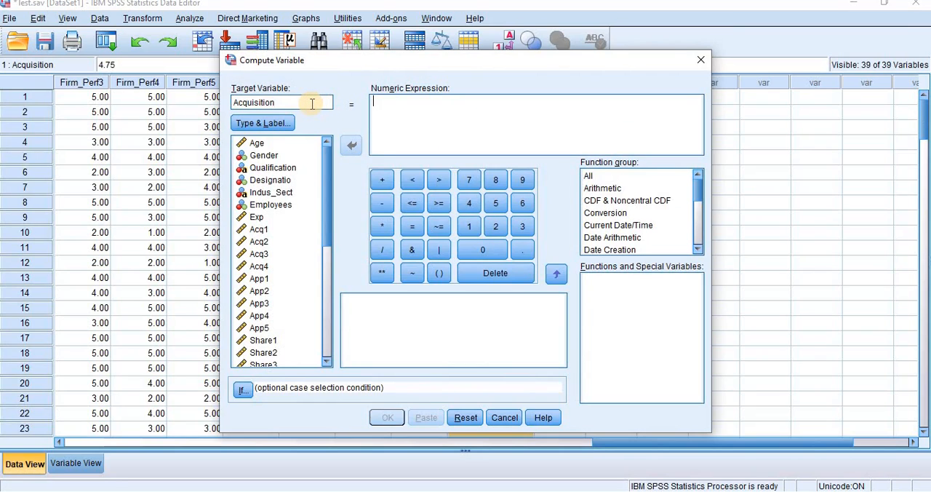
Step: Set the target variable to Application and start its numeric expression with a pair of parentheses
{"action": "key", "text": "BackSpace"}
{"action": "key", "text": "BackSpace"}
{"action": "key", "text": "BackSpace"}
{"action": "type", "text": "tion"}
{"action": "left_click", "coordinate": [440, 274]}
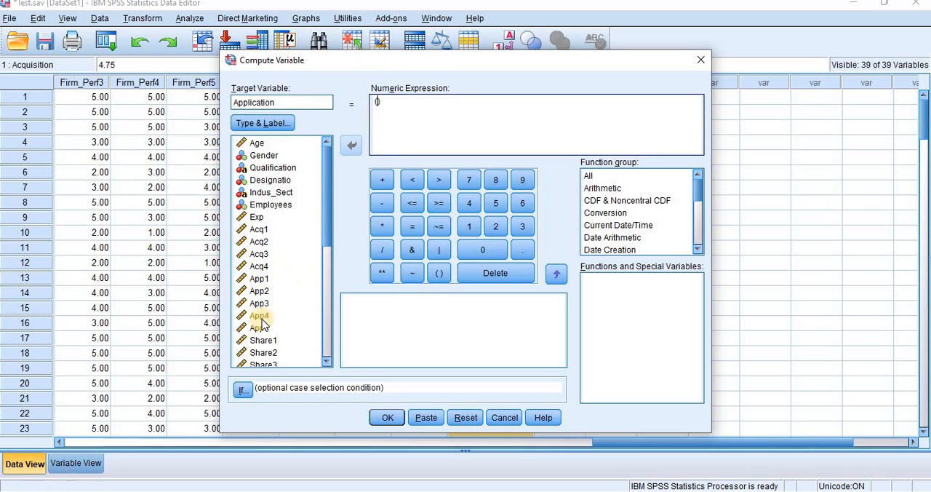
Step: Enter the sum App1 + App2 + App3 + App4 + App5 inside the parentheses of the Application expression
{"action": "left_click", "coordinate": [259, 278]}
{"action": "left_click", "coordinate": [350, 146]}
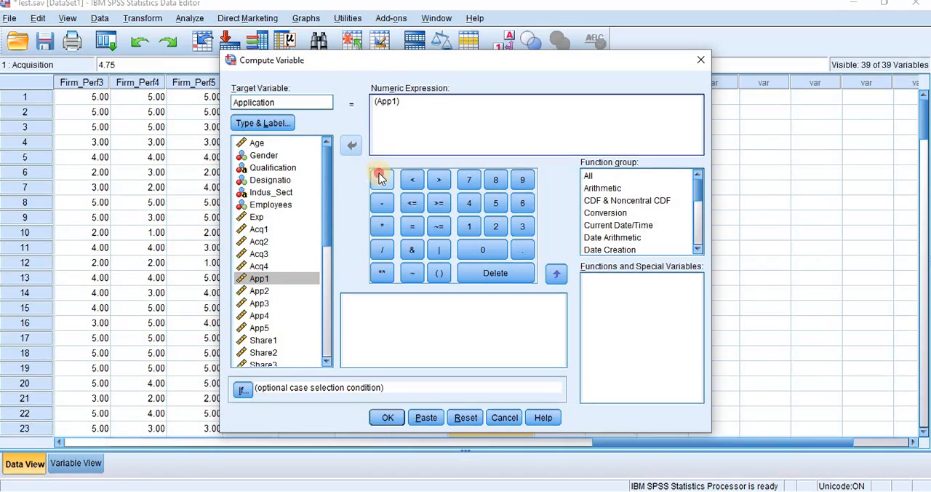
{"action": "left_click", "coordinate": [382, 180]}
{"action": "left_click", "coordinate": [283, 291]}
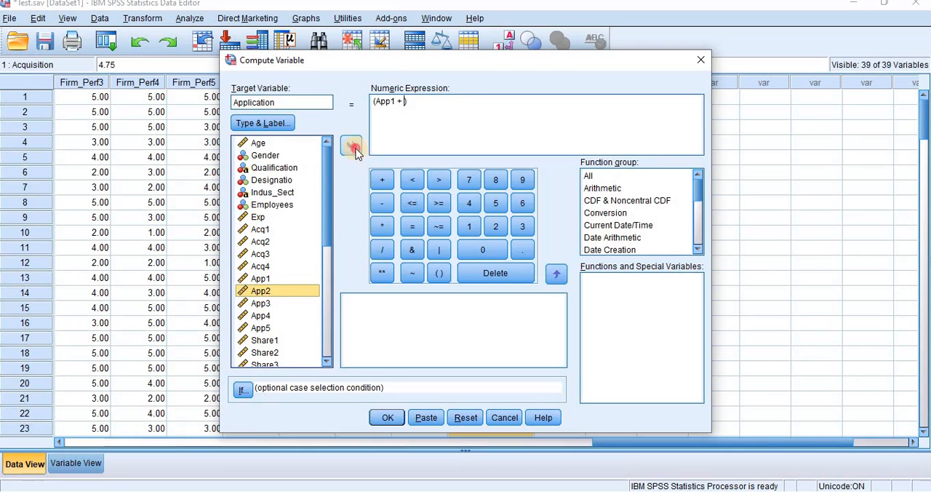
{"action": "left_click", "coordinate": [351, 145]}
{"action": "left_click", "coordinate": [382, 180]}
{"action": "left_click", "coordinate": [260, 302]}
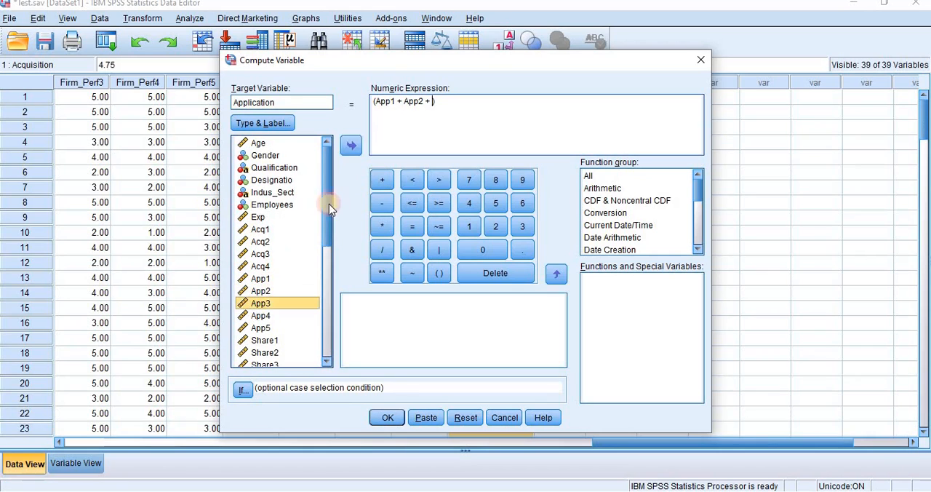
{"action": "left_click", "coordinate": [353, 146]}
{"action": "left_click", "coordinate": [382, 180]}
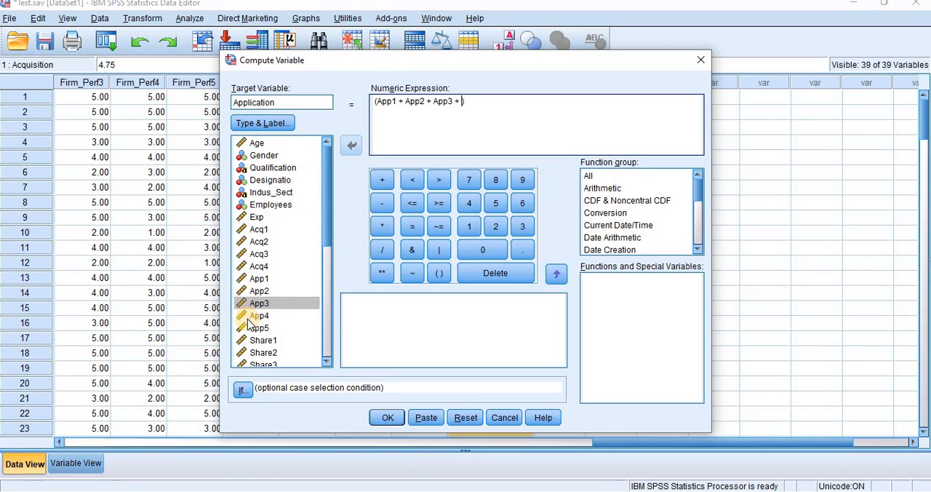
{"action": "left_click", "coordinate": [259, 317]}
{"action": "left_click", "coordinate": [351, 145]}
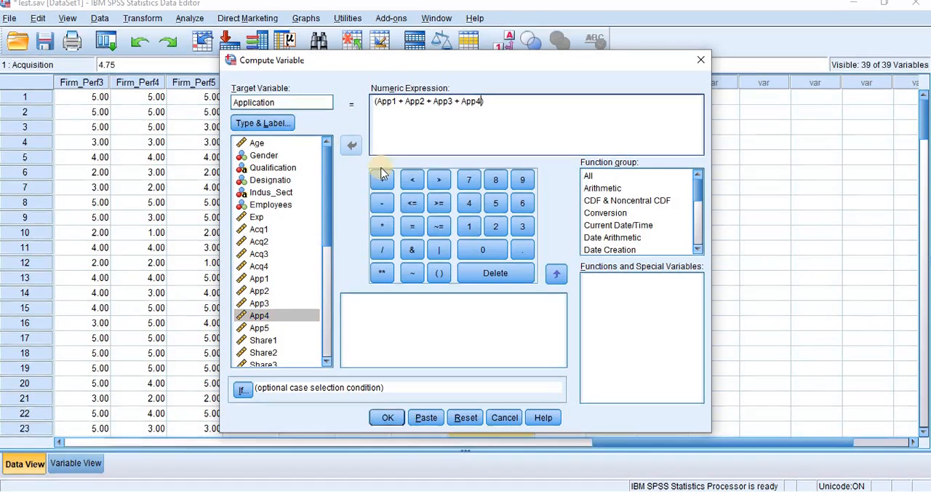
{"action": "left_click", "coordinate": [382, 180]}
{"action": "left_click", "coordinate": [259, 328]}
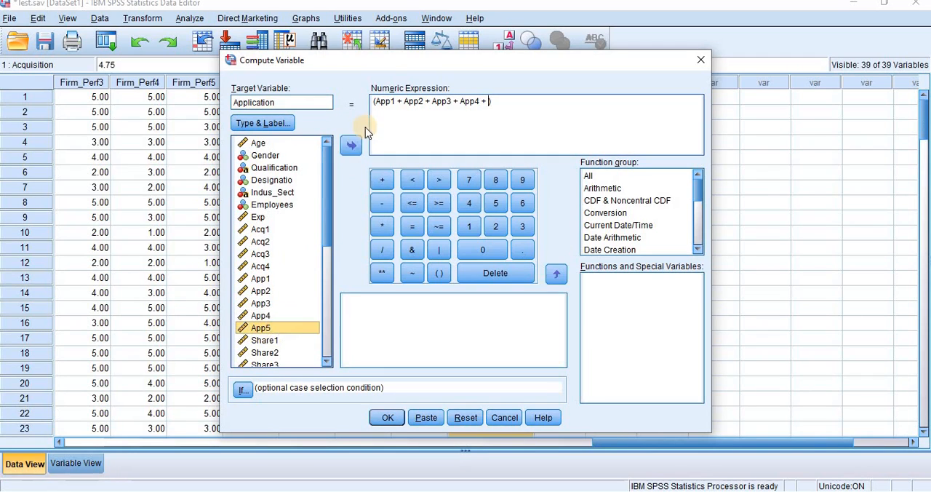
{"action": "left_click", "coordinate": [350, 148]}
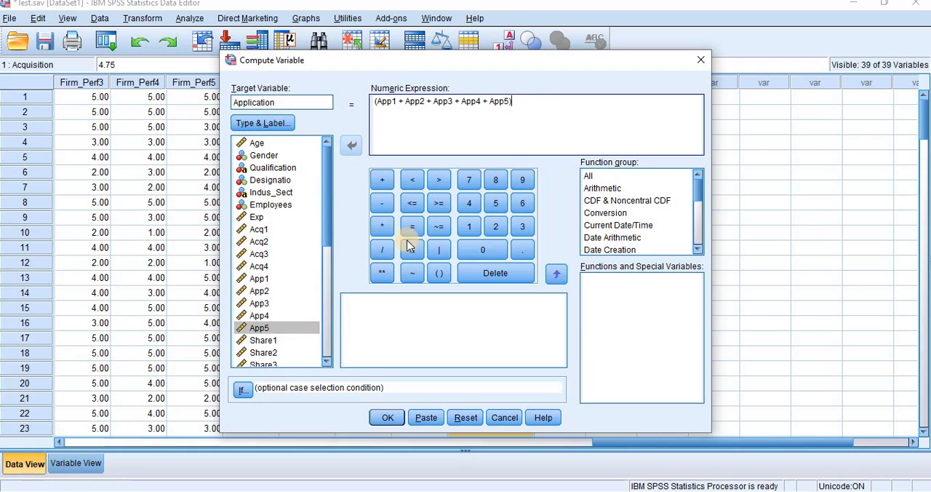
Step: Divide the sum of the App items by 5 and run the Application computation
{"action": "left_click", "coordinate": [382, 250]}
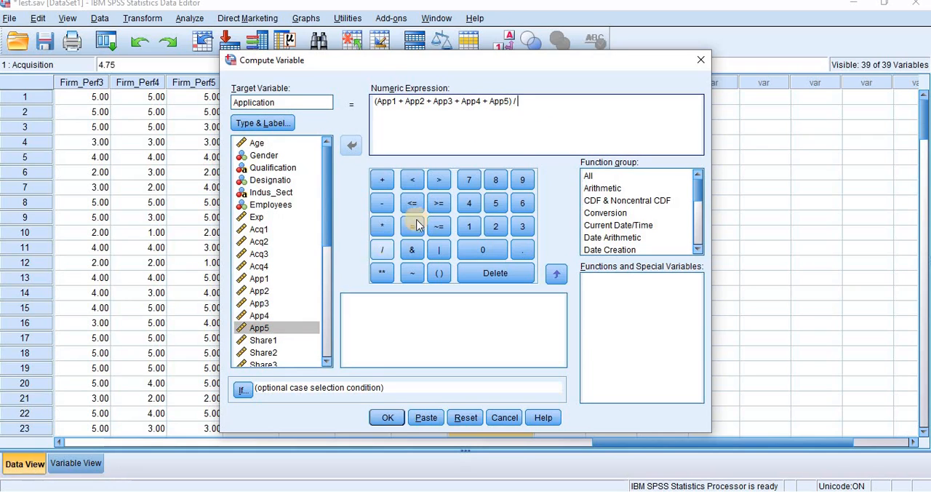
{"action": "left_click", "coordinate": [496, 204]}
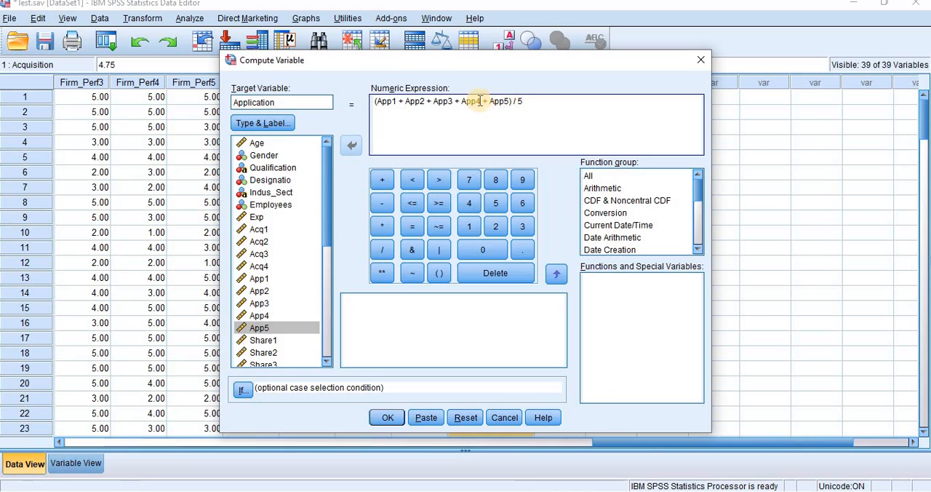
{"action": "left_click_drag", "start_coordinate": [484, 101], "coordinate": [460, 102]}
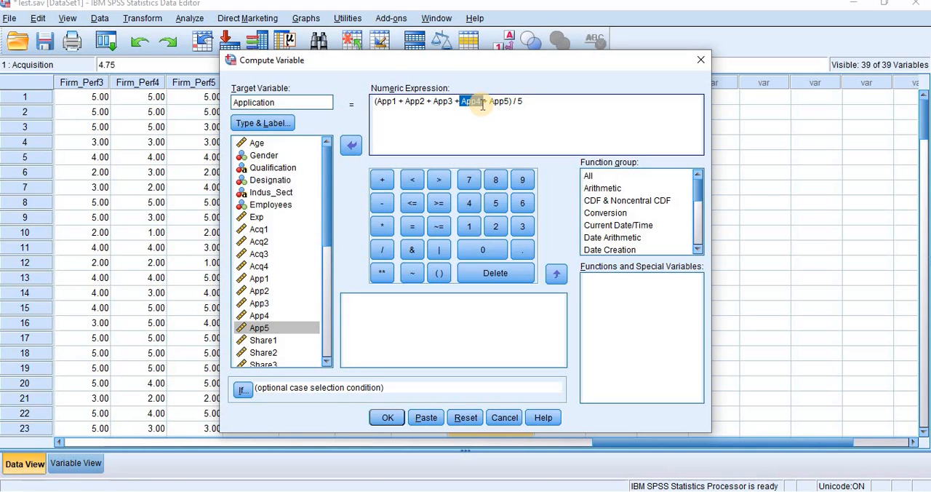
{"action": "left_click", "coordinate": [524, 101]}
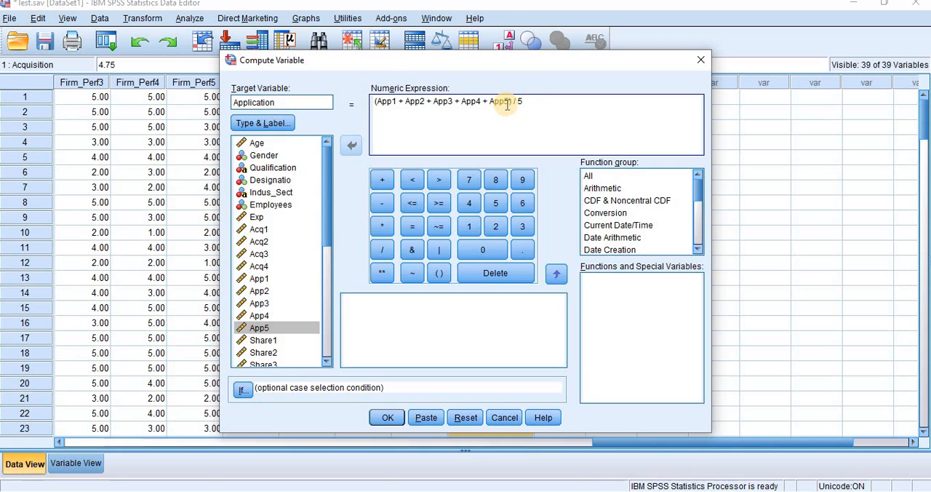
{"action": "left_click", "coordinate": [511, 101]}
{"action": "type", "text": ")"}
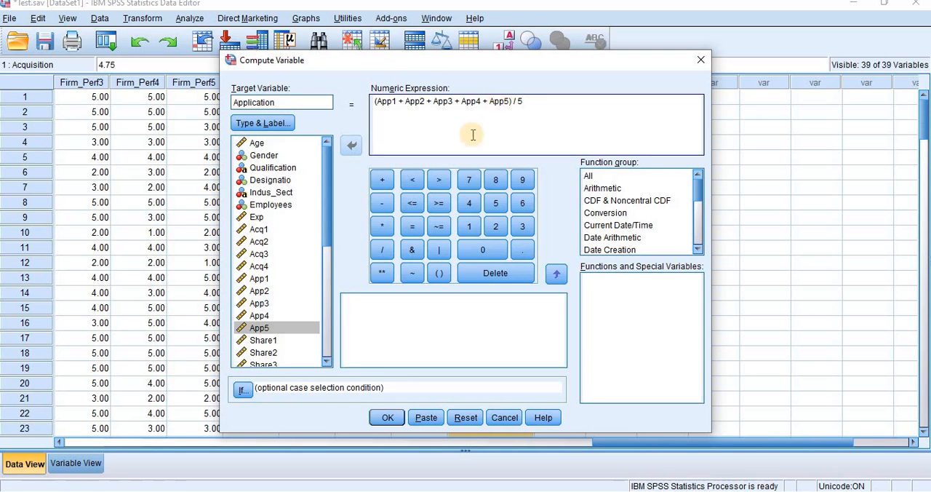
{"action": "left_click", "coordinate": [387, 419]}
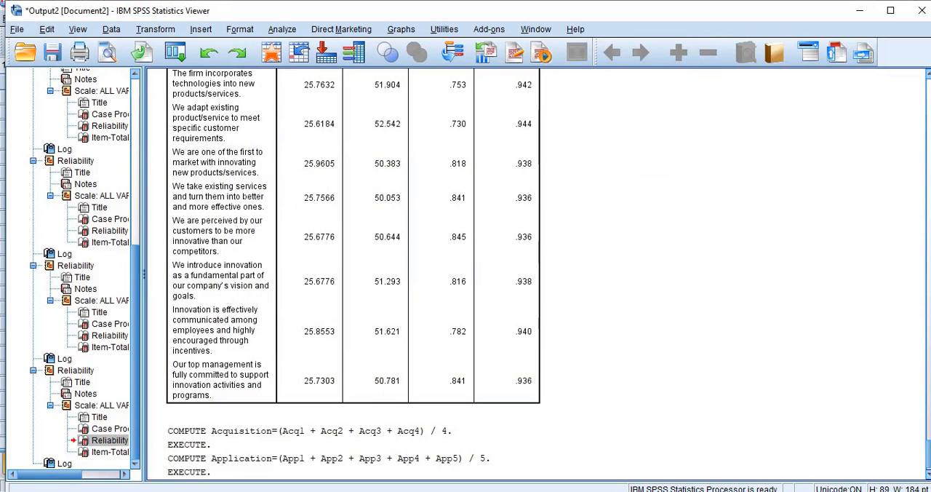
Step: Return from the output to the Test.sav dataset and examine Acquisition and Application among the case data and the variable definitions
{"action": "left_click", "coordinate": [599, 426]}
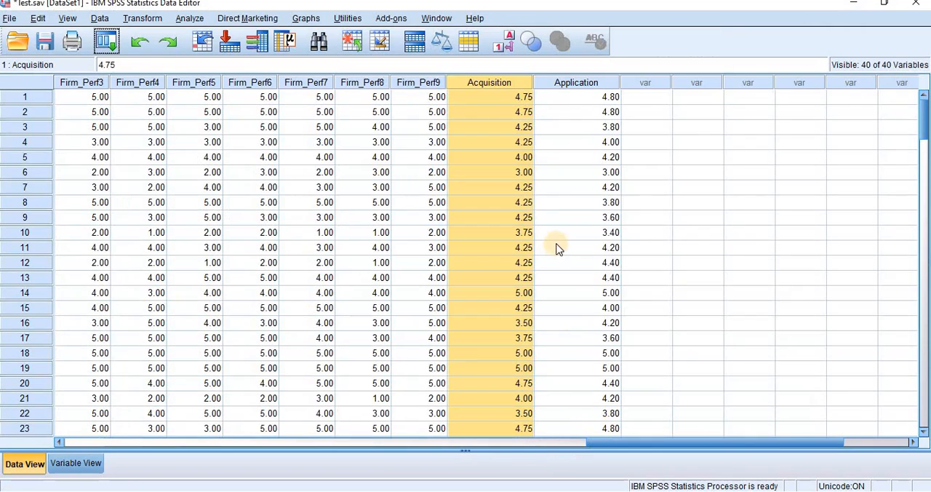
{"action": "left_click", "coordinate": [587, 99]}
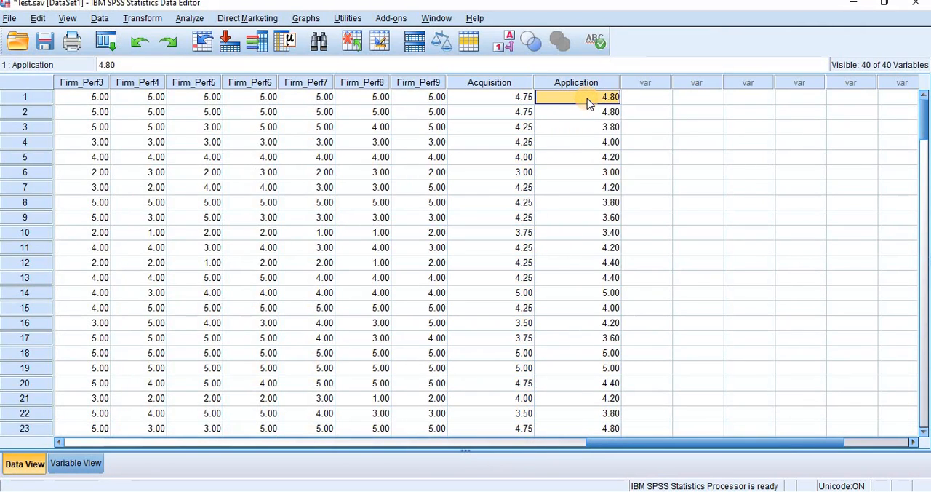
{"action": "left_click", "coordinate": [91, 464]}
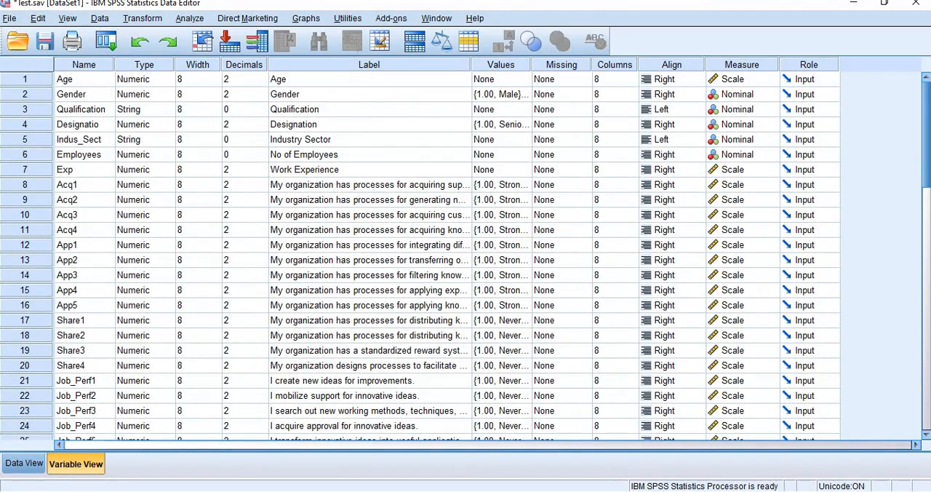
{"action": "left_click_drag", "start_coordinate": [926, 189], "coordinate": [921, 296]}
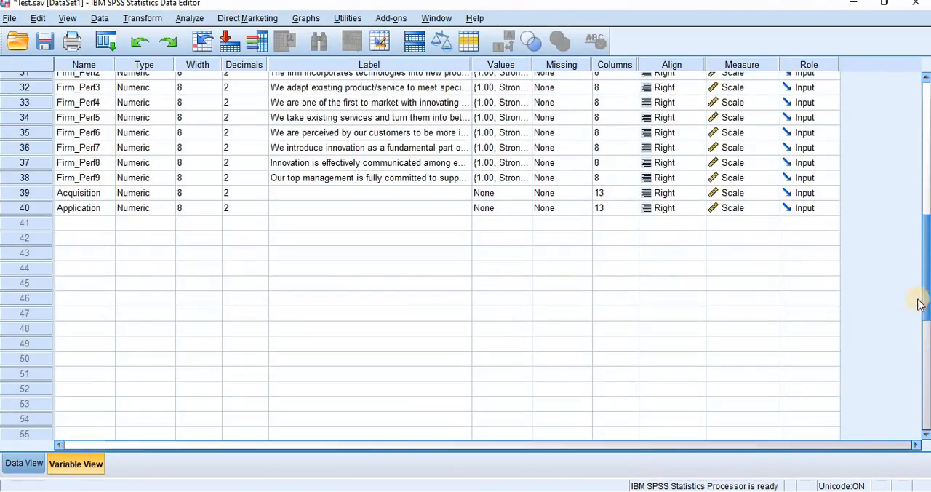
{"action": "left_click", "coordinate": [92, 193]}
{"action": "left_click", "coordinate": [93, 210]}
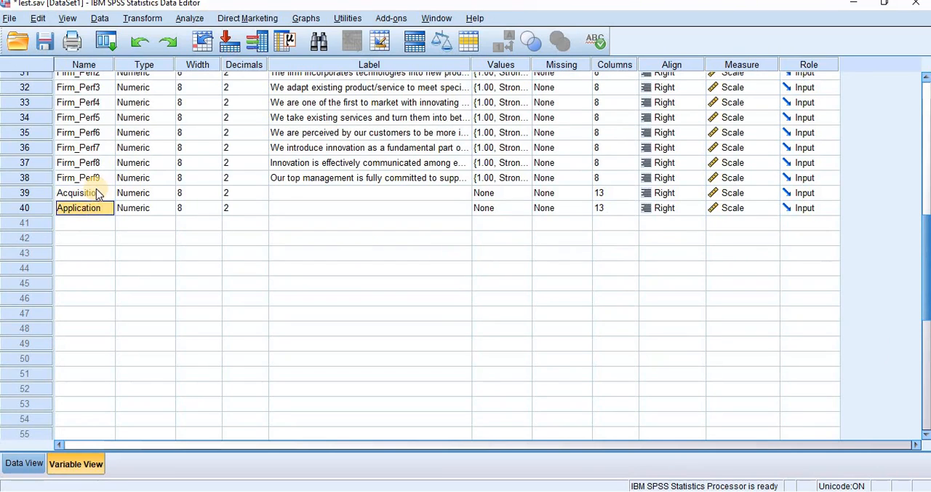
{"action": "left_click", "coordinate": [96, 192]}
{"action": "left_click", "coordinate": [97, 208]}
{"action": "left_click", "coordinate": [652, 491]}
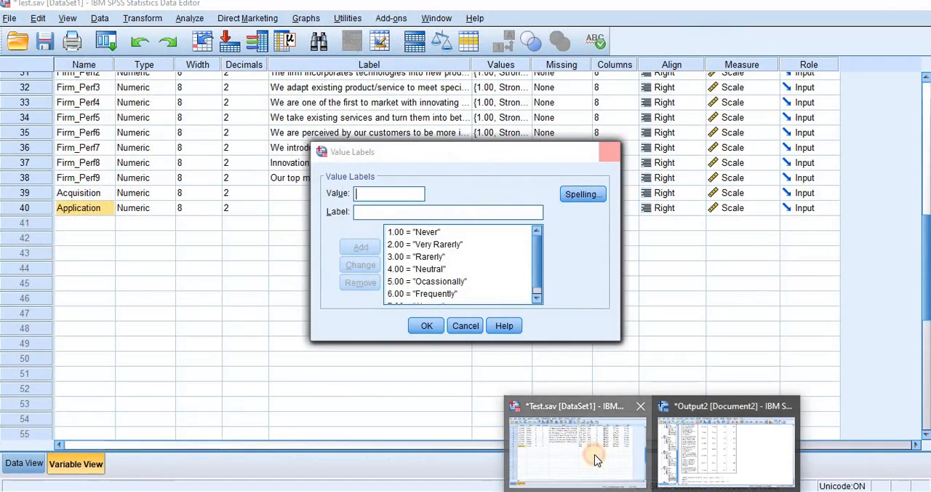
{"action": "left_click", "coordinate": [595, 459]}
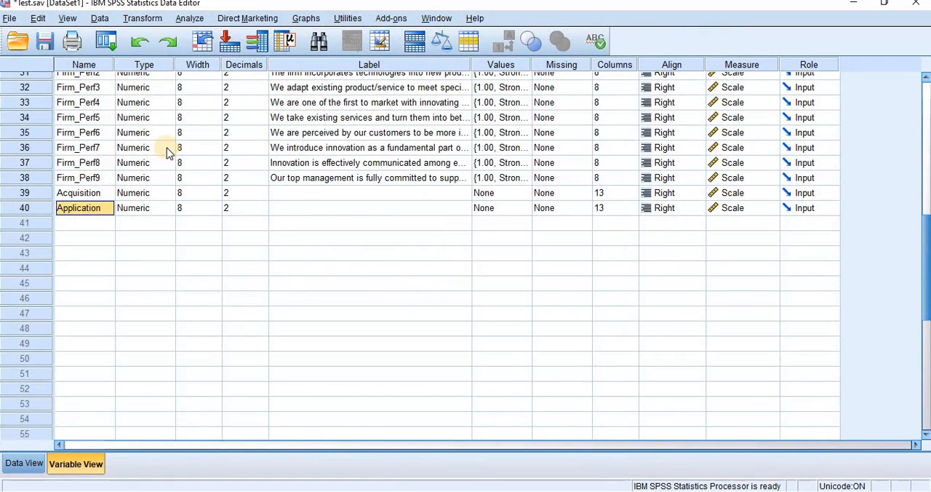
Step: Reopen Compute Variable, set the target variable to Sharing and clear the previous numeric expression
{"action": "left_click", "coordinate": [102, 223]}
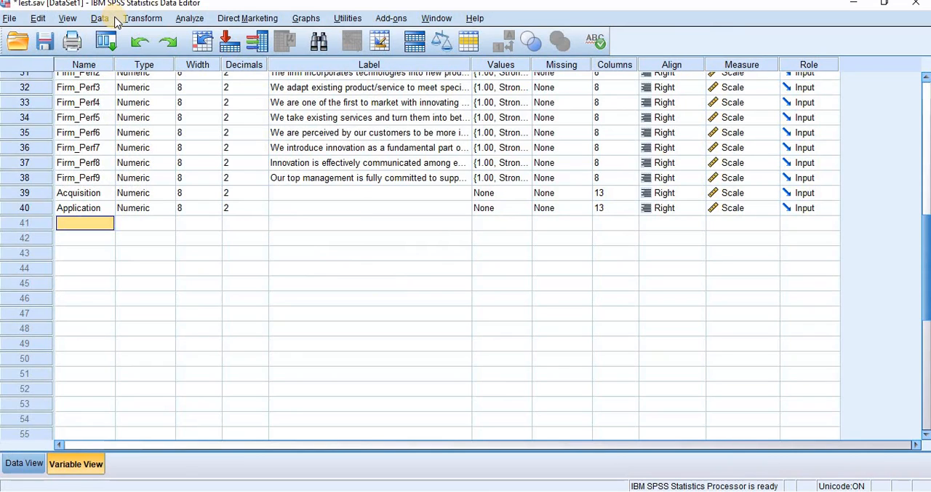
{"action": "left_click", "coordinate": [157, 24]}
{"action": "left_click", "coordinate": [157, 38]}
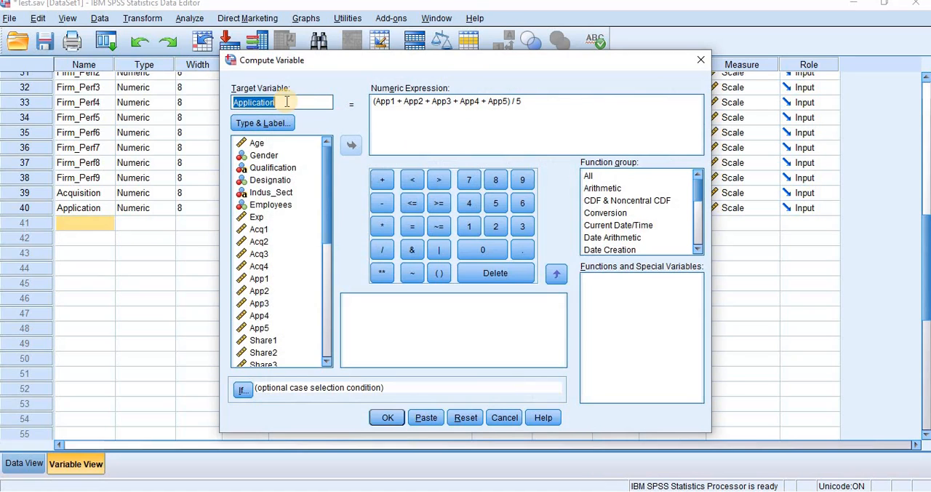
{"action": "type", "text": "Share"}
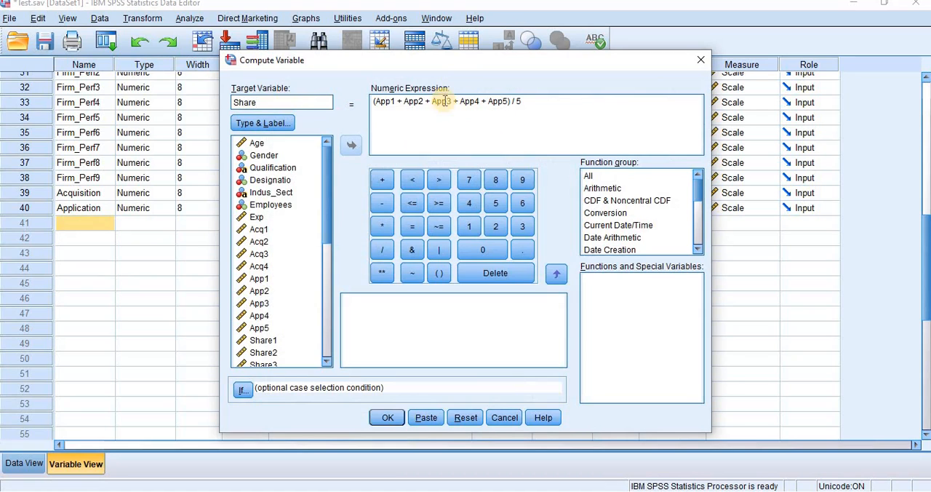
{"action": "left_click_drag", "start_coordinate": [536, 104], "coordinate": [324, 87]}
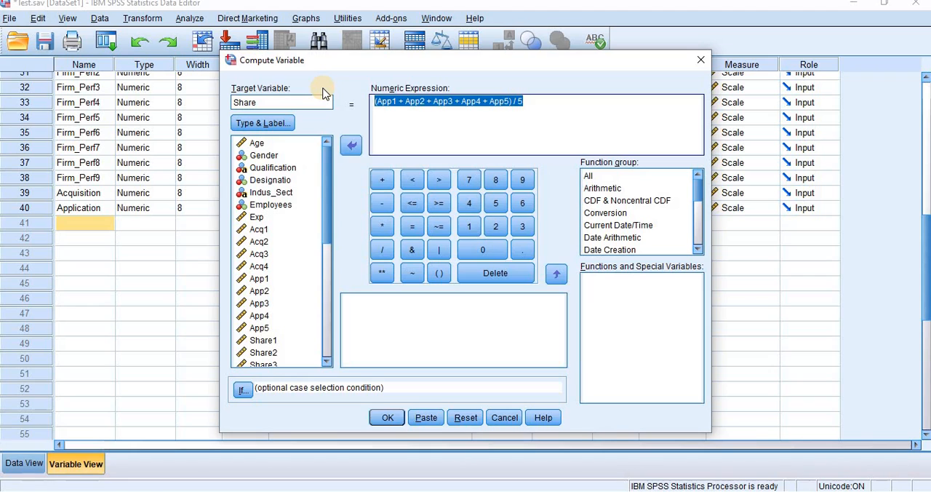
{"action": "key", "text": "Delete"}
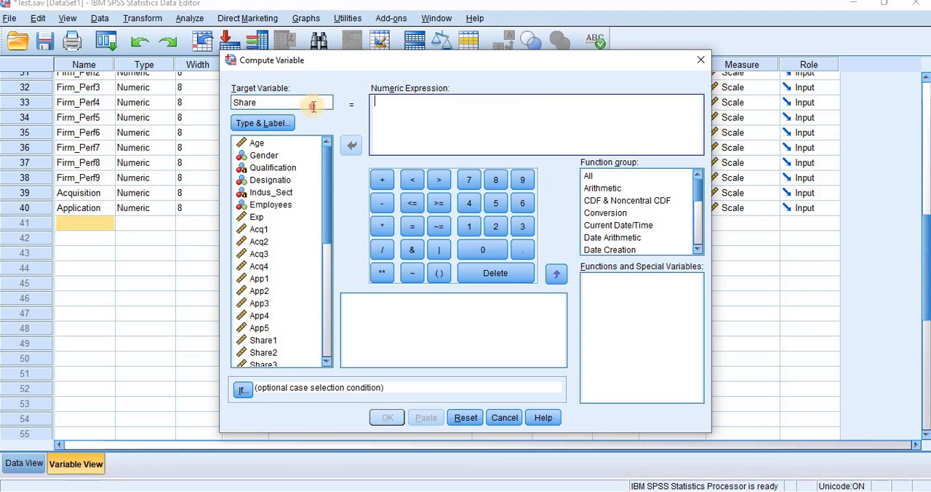
{"action": "left_click", "coordinate": [313, 106]}
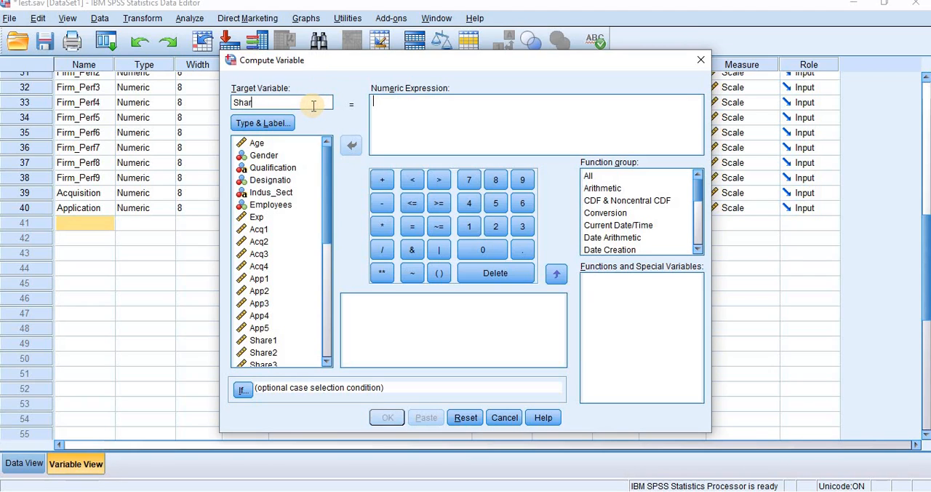
{"action": "type", "text": "g"}
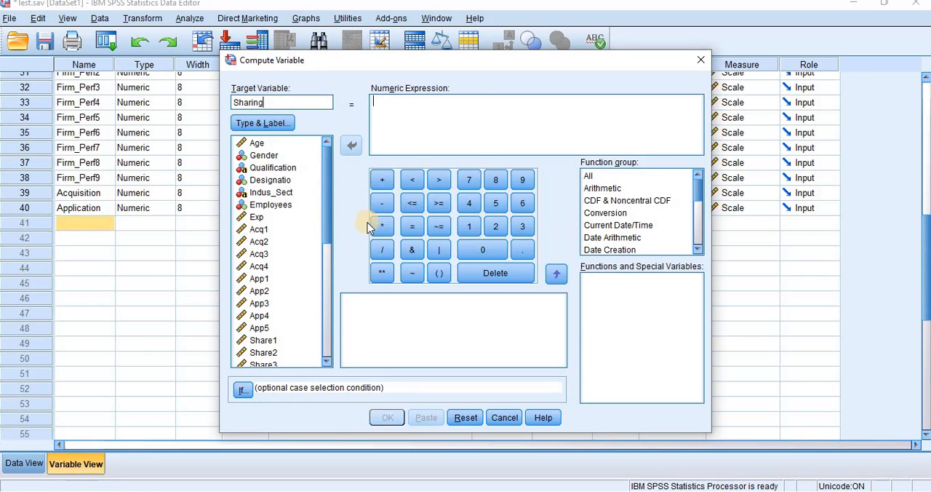
Step: Enter the sum Share1 + Share2 + Share3 + Share4 inside parentheses as the numeric expression for Sharing
{"action": "left_click", "coordinate": [433, 275]}
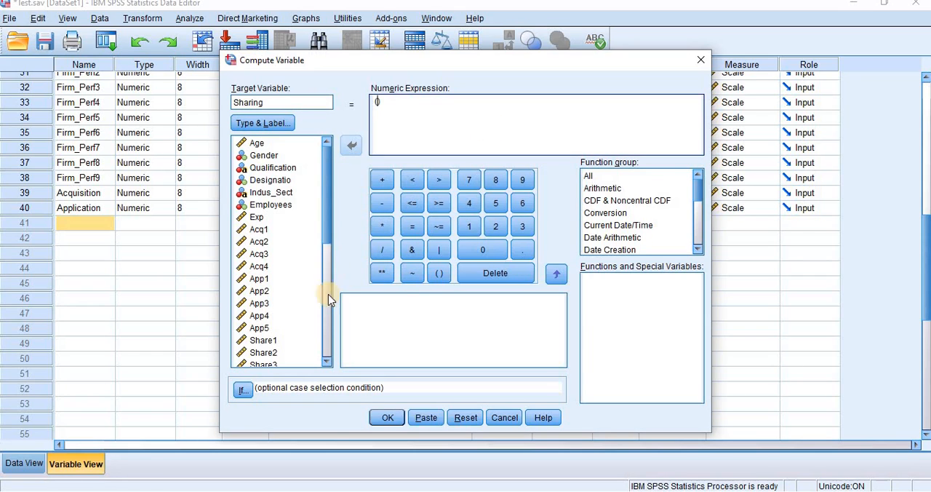
{"action": "left_click", "coordinate": [326, 361]}
{"action": "left_click", "coordinate": [326, 361]}
{"action": "left_click", "coordinate": [326, 361]}
{"action": "left_click", "coordinate": [327, 361]}
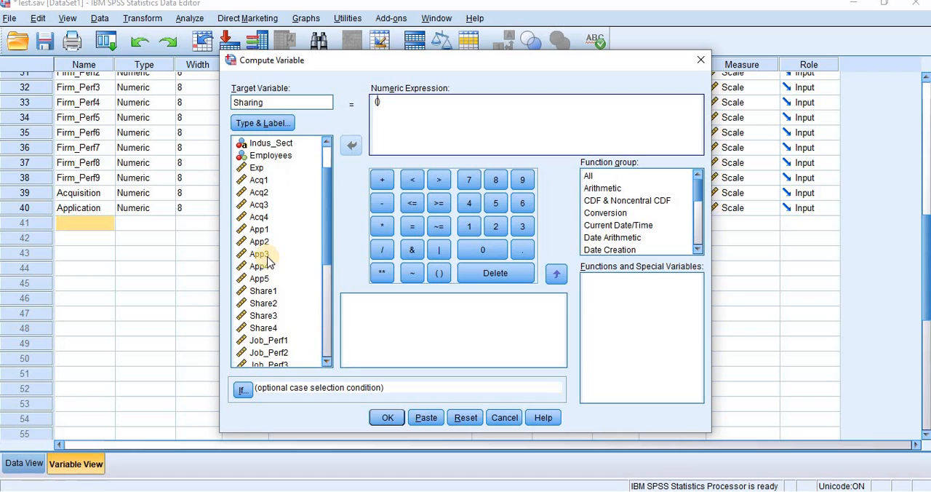
{"action": "left_click", "coordinate": [264, 291]}
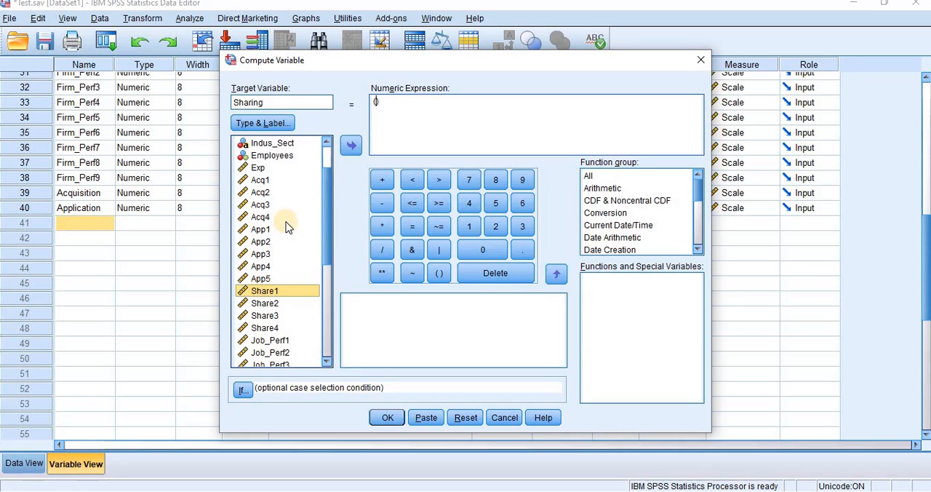
{"action": "left_click", "coordinate": [351, 144]}
{"action": "left_click", "coordinate": [385, 183]}
{"action": "left_click", "coordinate": [266, 303]}
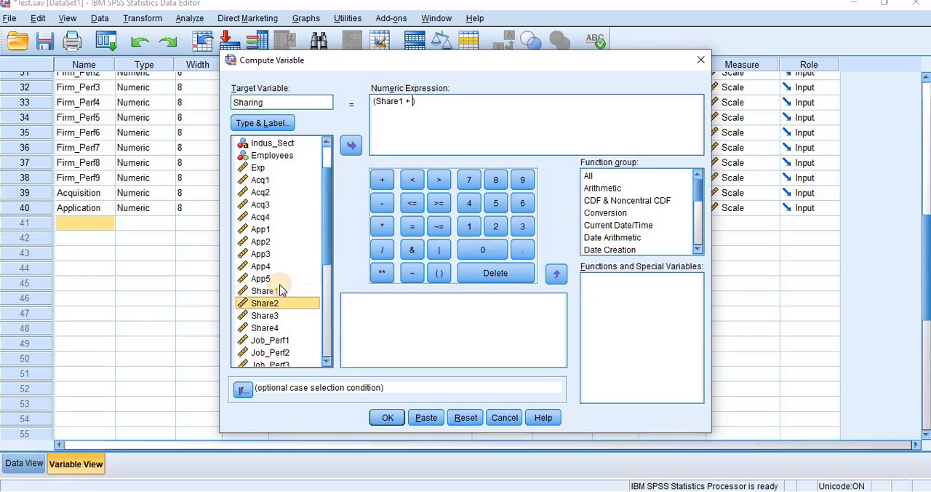
{"action": "left_click", "coordinate": [353, 146]}
{"action": "left_click", "coordinate": [382, 180]}
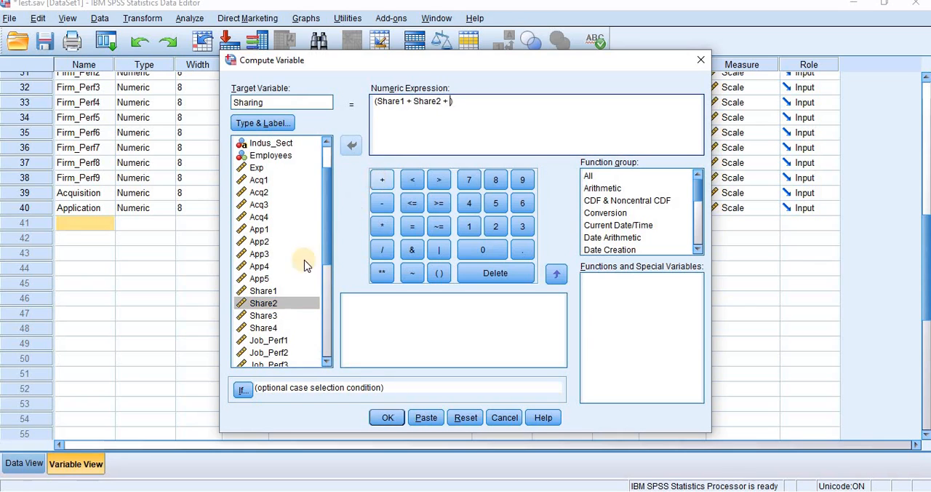
{"action": "left_click", "coordinate": [266, 316]}
{"action": "left_click", "coordinate": [352, 145]}
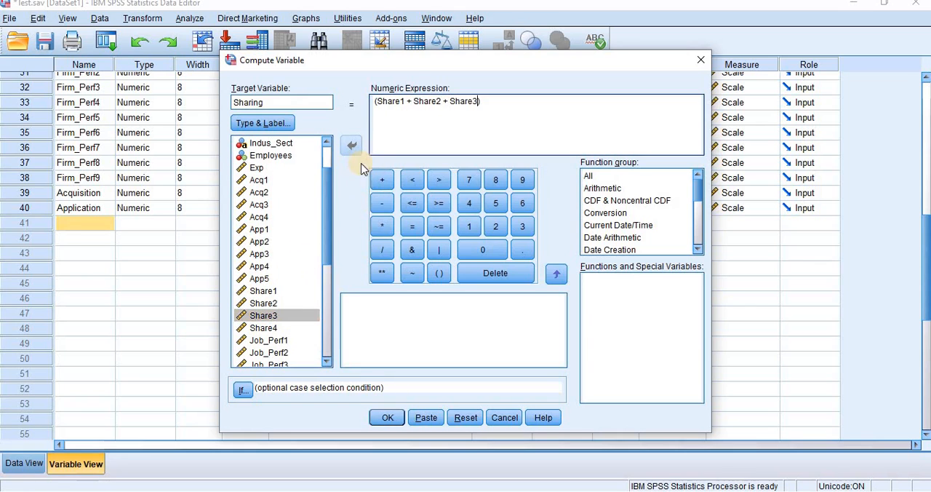
{"action": "left_click", "coordinate": [380, 180]}
{"action": "left_click", "coordinate": [264, 328]}
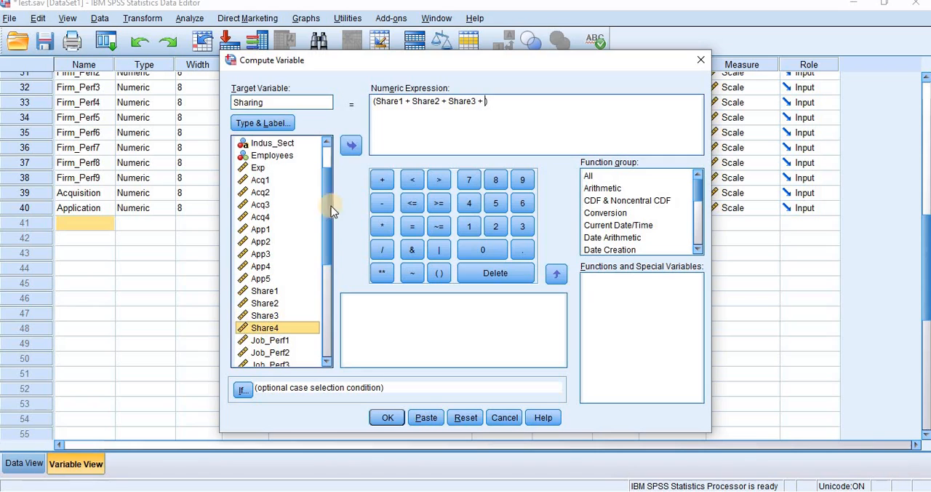
{"action": "left_click", "coordinate": [350, 148]}
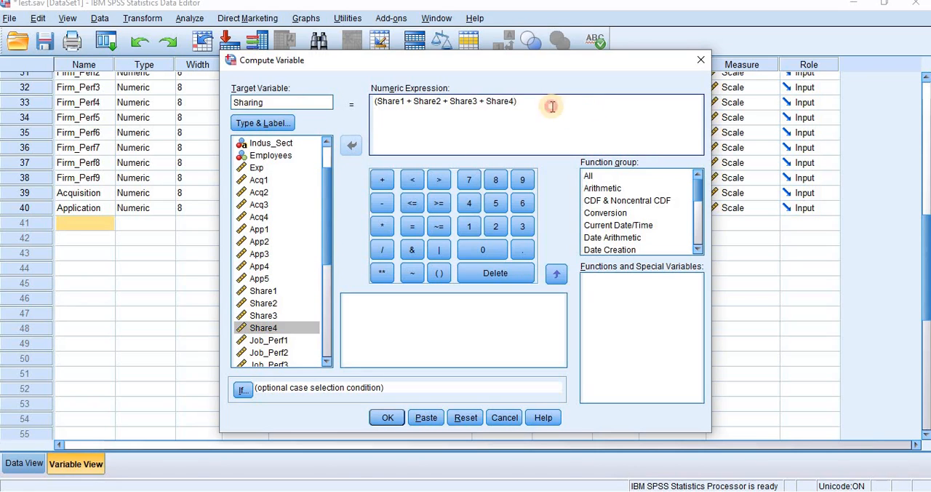
Step: Divide the sum of the Share items by 4 and run the Sharing computation
{"action": "left_click", "coordinate": [382, 249]}
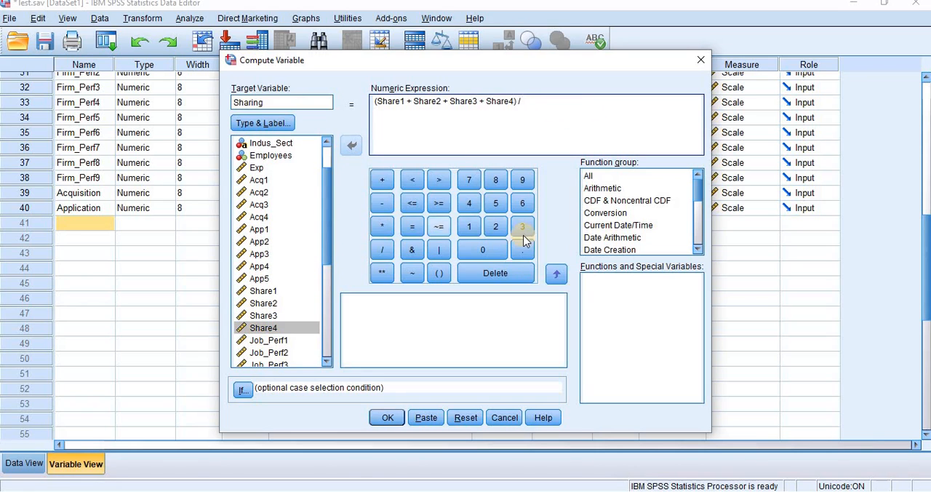
{"action": "left_click", "coordinate": [469, 204]}
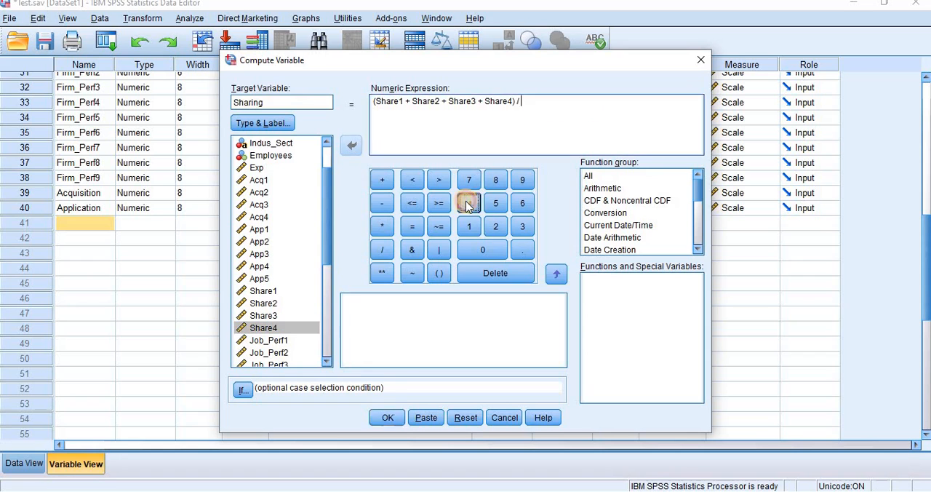
{"action": "left_click", "coordinate": [389, 421]}
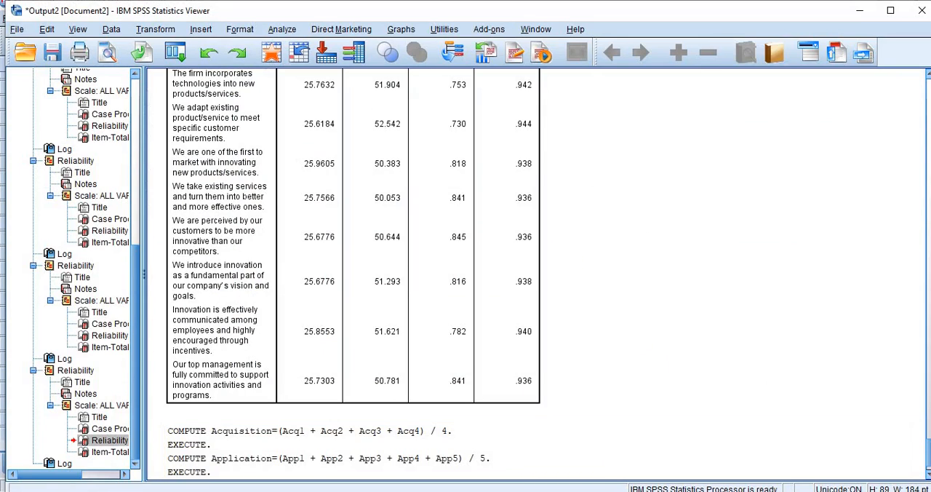
Step: Switch to the Demographics and Questionnaire document in Word and relabel the model diagram's middle circle, where three arrows meet, as Knowledge Mgt
{"action": "key", "text": "alt+Tab"}
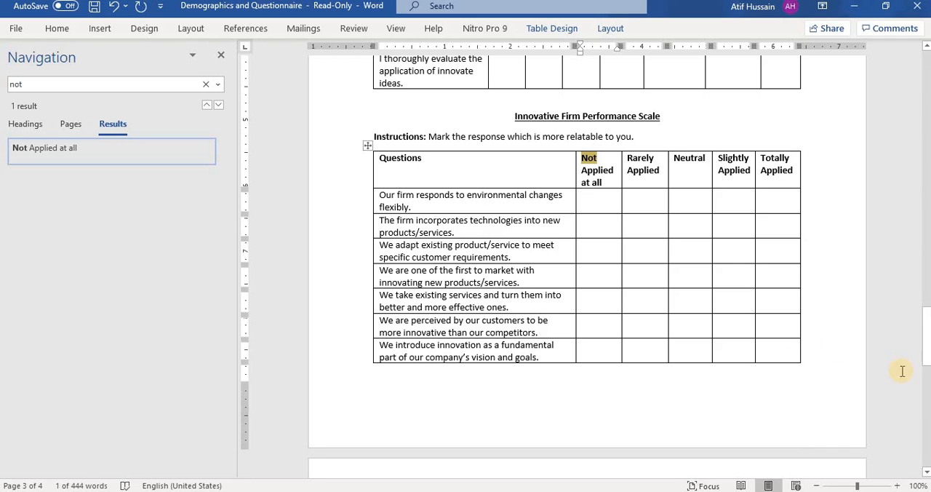
{"action": "left_click_drag", "start_coordinate": [925, 347], "coordinate": [922, 420]}
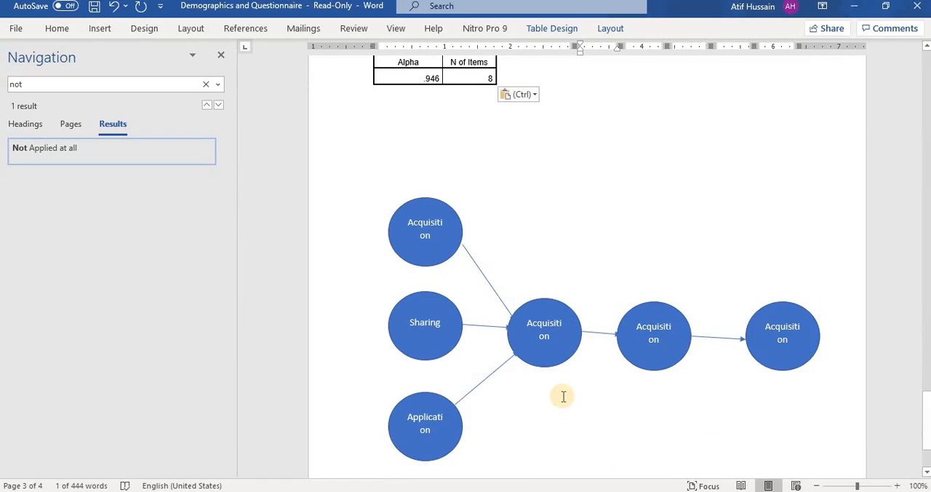
{"action": "left_click", "coordinate": [535, 328]}
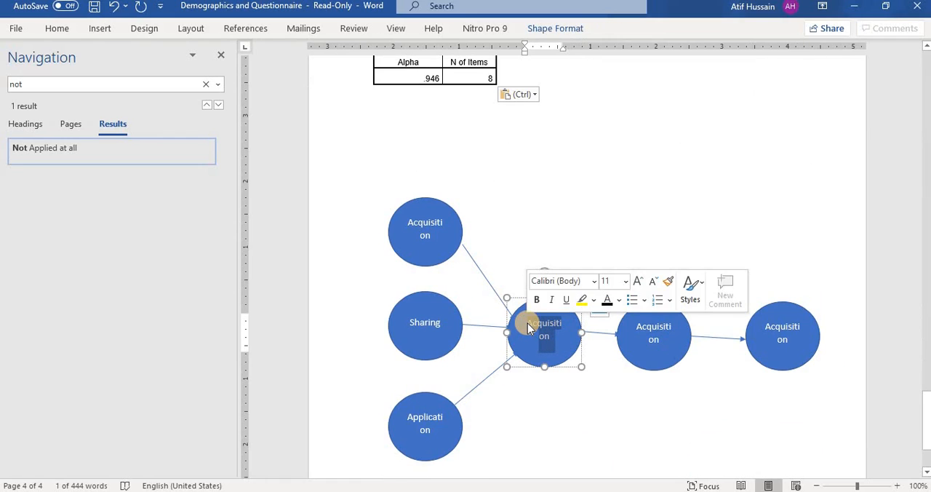
{"action": "type", "text": "Kno"}
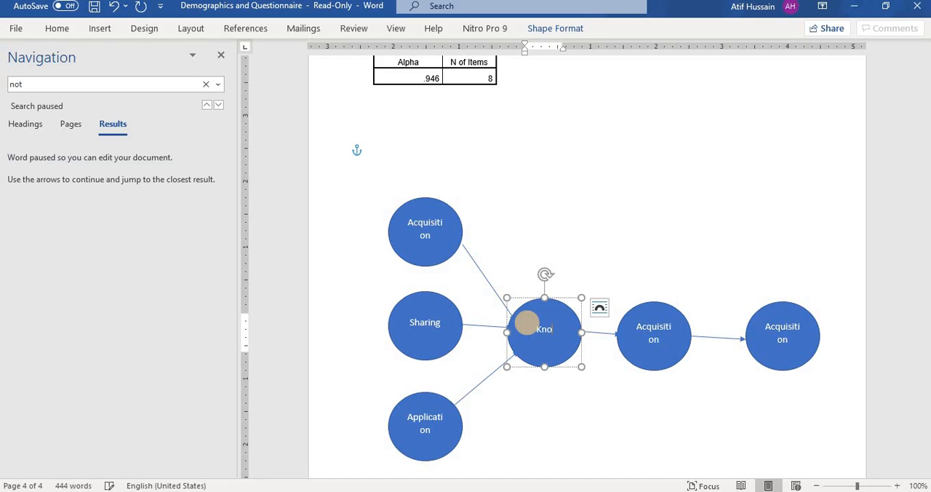
{"action": "type", "text": "e"}
{"action": "key", "text": "BackSpace"}
{"action": "type", "text": "wledge Mgt"}
Step: Relabel the circle following Knowledge Mgt in the model diagram as Job Perf
{"action": "left_click", "coordinate": [657, 337]}
{"action": "double_click", "coordinate": [646, 326]}
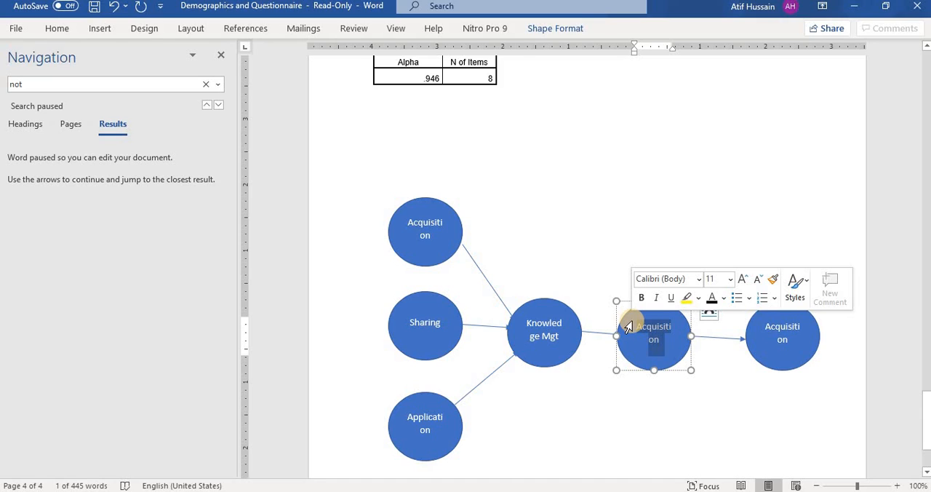
{"action": "type", "text": "Joo"}
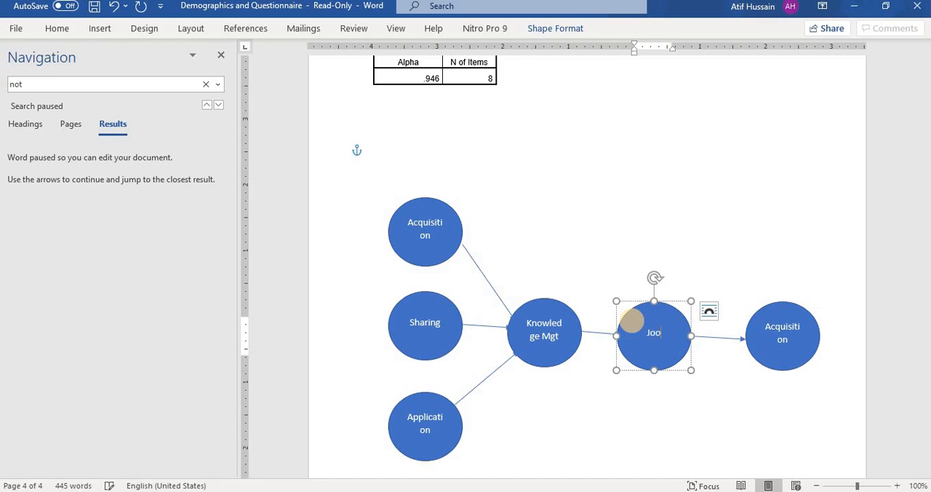
{"action": "key", "text": "BackSpace"}
{"action": "type", "text": "b Perf"}
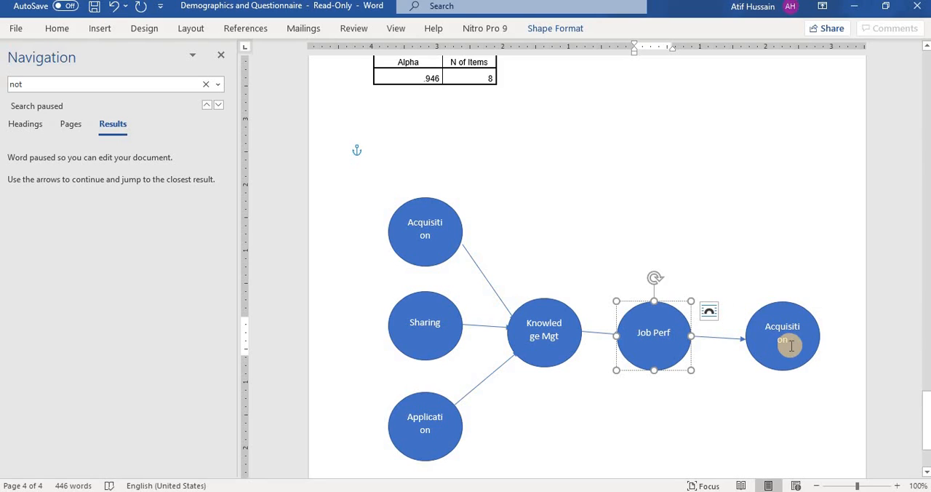
Step: Relabel the final circle of the model diagram as Firm Performance and leave text editing
{"action": "left_click_drag", "start_coordinate": [792, 345], "coordinate": [764, 324]}
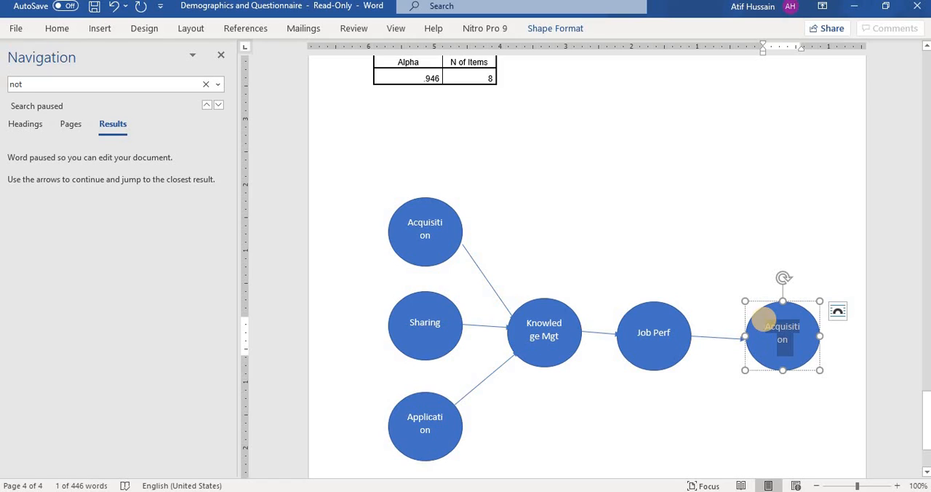
{"action": "type", "text": "Firm Pers"}
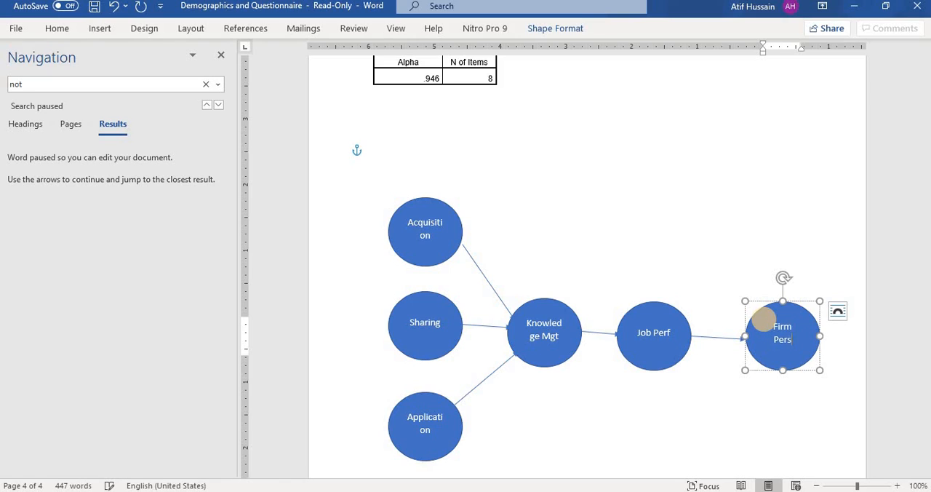
{"action": "key", "text": "BackSpace"}
{"action": "type", "text": "formance"}
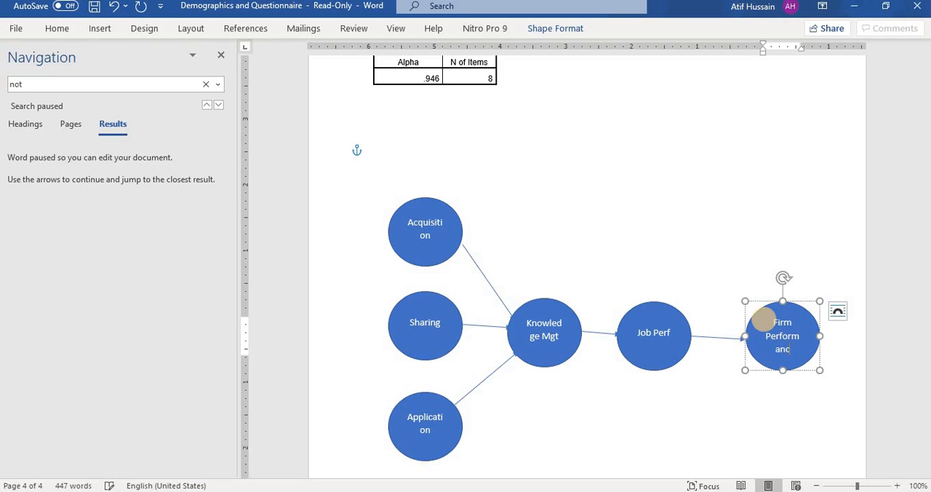
{"action": "left_click", "coordinate": [574, 211]}
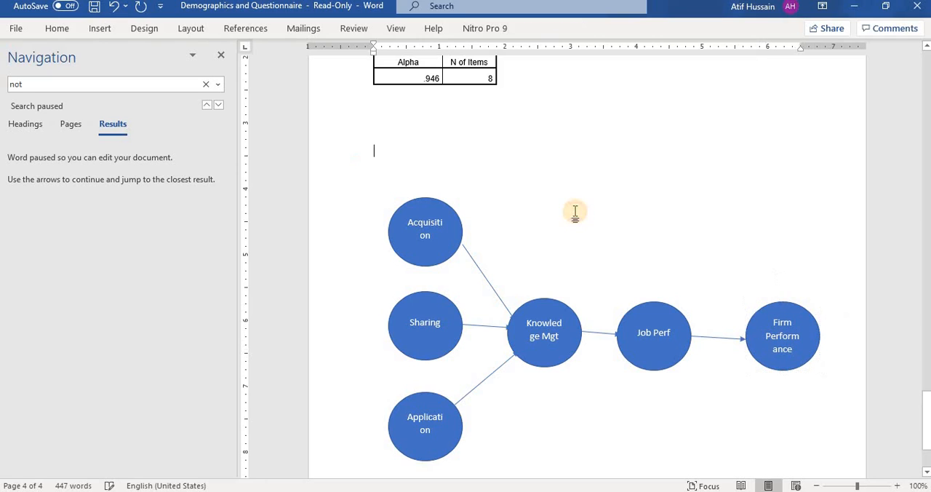
Step: Examine how the Acquisition, Sharing and Application circles feed into Knowledge Mgt in the model diagram
{"action": "left_click", "coordinate": [426, 238]}
{"action": "left_click", "coordinate": [426, 316]}
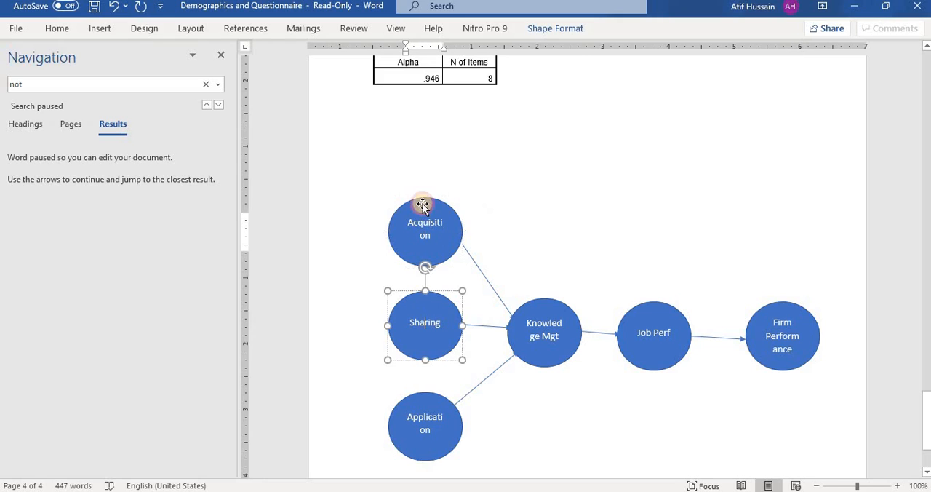
{"action": "left_click", "coordinate": [428, 234]}
{"action": "left_click", "coordinate": [431, 433]}
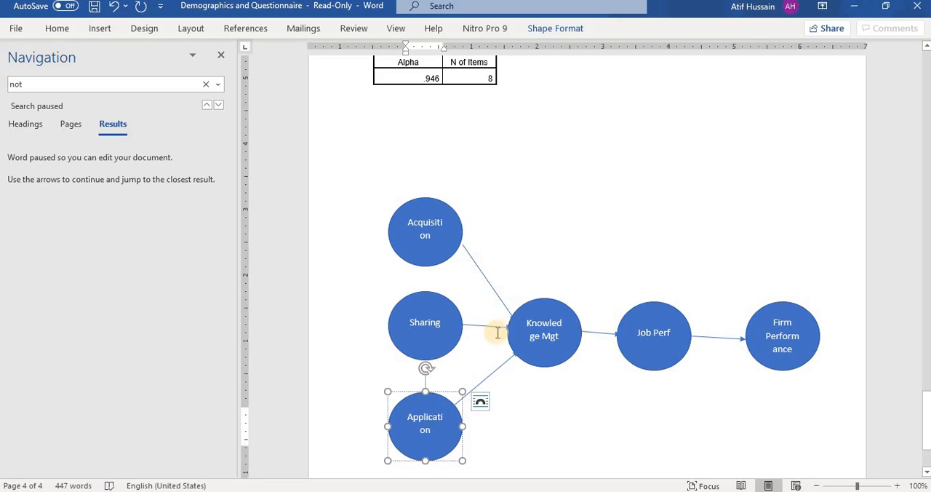
{"action": "left_click", "coordinate": [561, 336]}
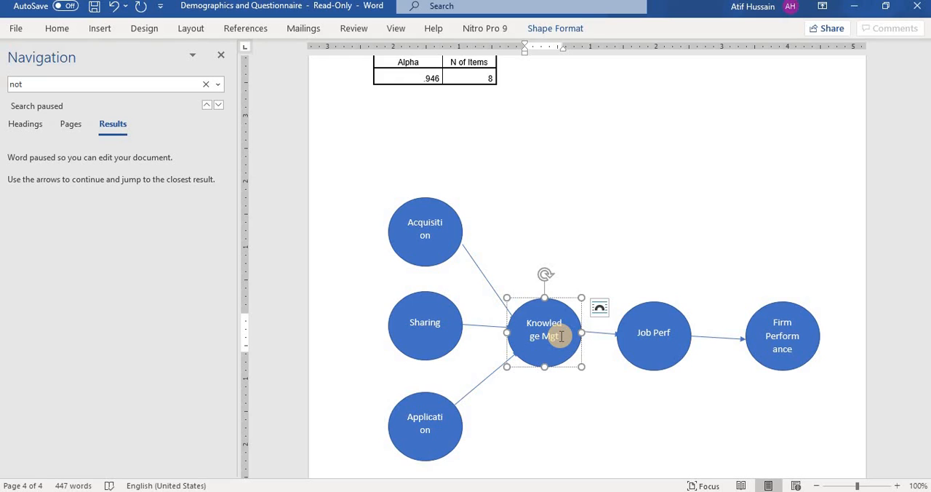
{"action": "right_click", "coordinate": [433, 228]}
{"action": "right_click", "coordinate": [413, 325]}
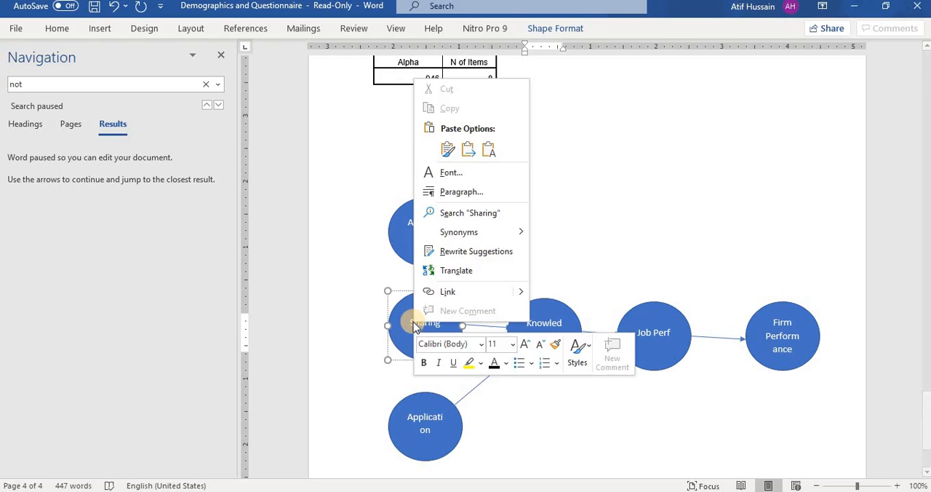
{"action": "left_click", "coordinate": [423, 426]}
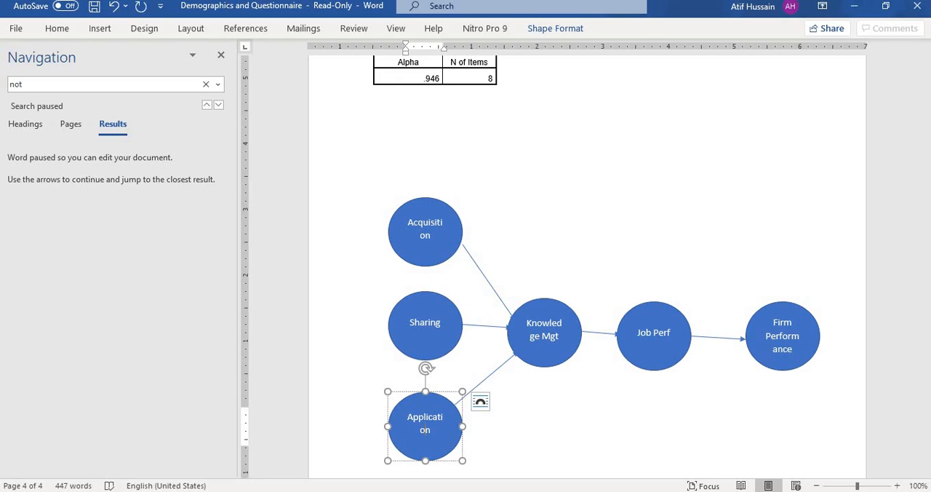
Step: Switch back to the Test.sav dataset in SPSS
{"action": "mouse_move", "coordinate": [653, 491]}
{"action": "left_click", "coordinate": [711, 453]}
{"action": "right_click", "coordinate": [653, 491]}
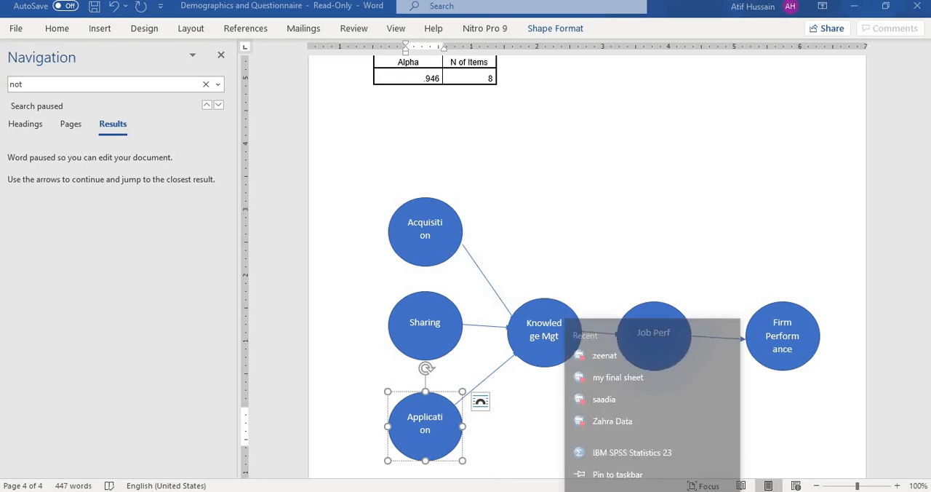
{"action": "left_click", "coordinate": [652, 491]}
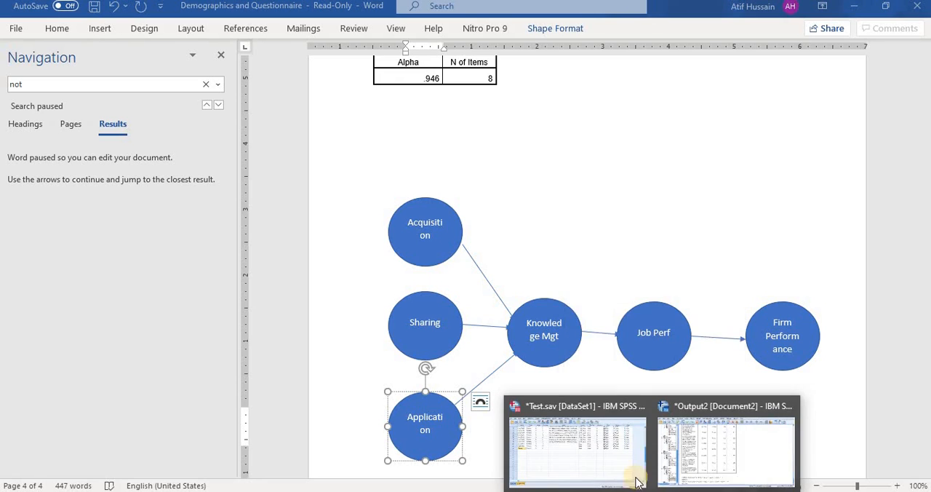
{"action": "left_click", "coordinate": [616, 446]}
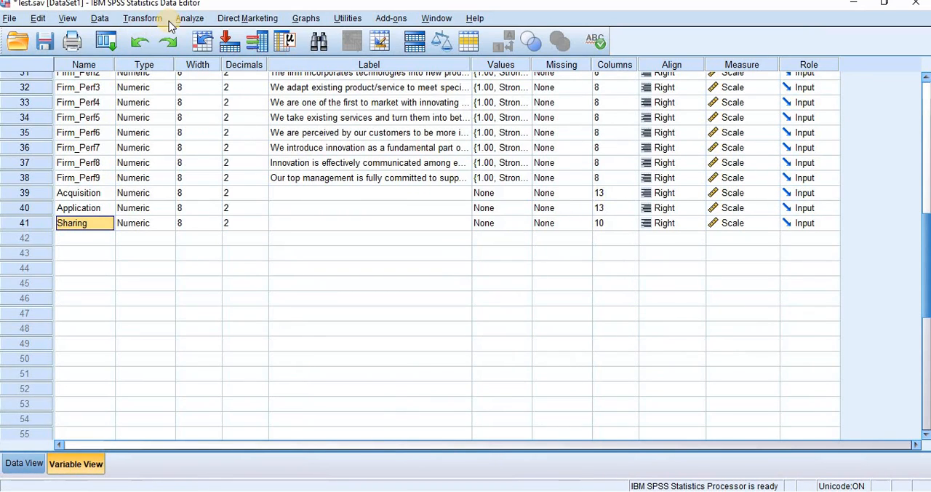
Step: Start a new Compute Variable operation and replace the target variable name with KM
{"action": "left_click", "coordinate": [142, 20]}
{"action": "left_click", "coordinate": [144, 37]}
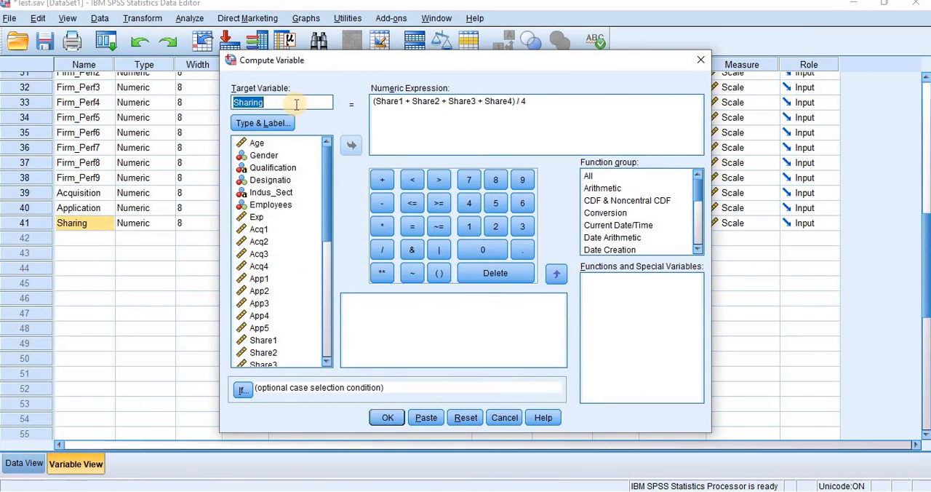
{"action": "key", "text": "BackSpace"}
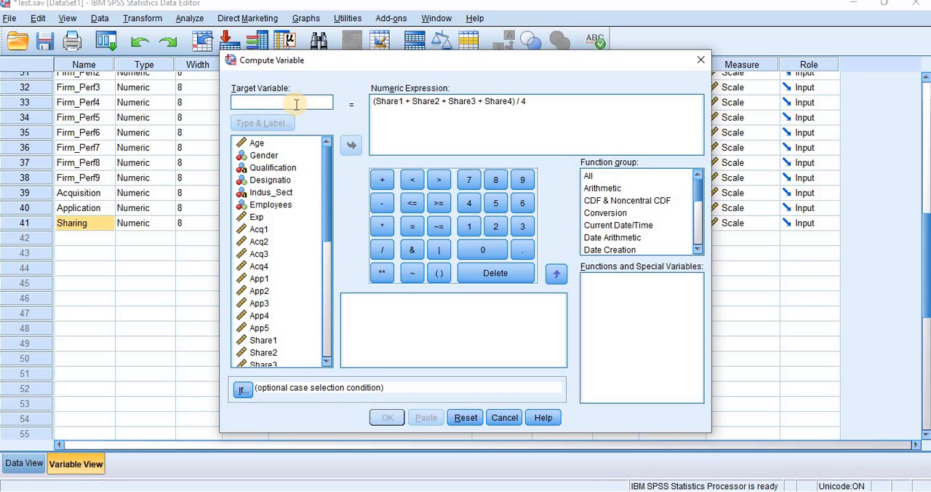
{"action": "type", "text": "K"}
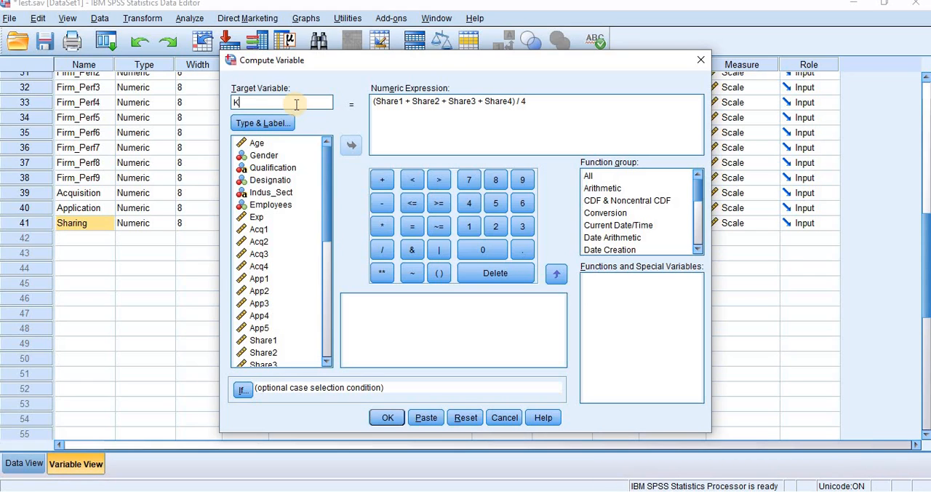
{"action": "type", "text": "noe"}
{"action": "key", "text": "BackSpace"}
{"action": "type", "text": "wleg"}
{"action": "key", "text": "BackSpace"}
{"action": "type", "text": "d"}
{"action": "key", "text": "BackSpace"}
{"action": "key", "text": "BackSpace"}
{"action": "key", "text": "BackSpace"}
{"action": "key", "text": "BackSpace"}
{"action": "key", "text": "BackSpace"}
{"action": "key", "text": "BackSpace"}
{"action": "type", "text": "M"}
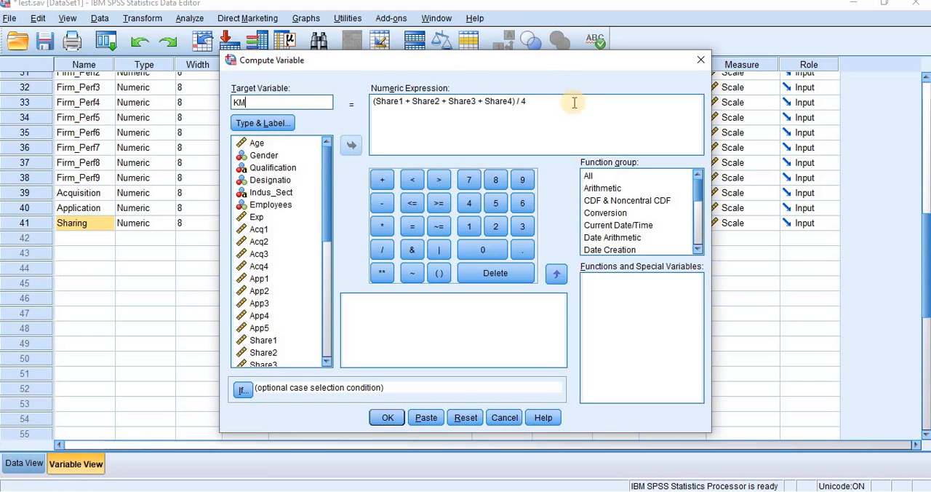
Step: Clear the Share1 to Share4 expression and start the new numeric expression with an empty pair of parentheses
{"action": "left_click_drag", "start_coordinate": [575, 102], "coordinate": [371, 104]}
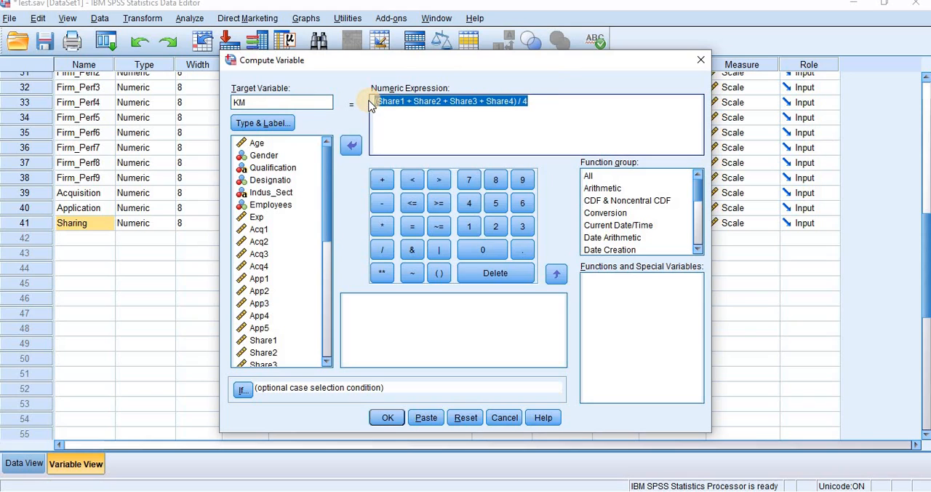
{"action": "key", "text": "BackSpace"}
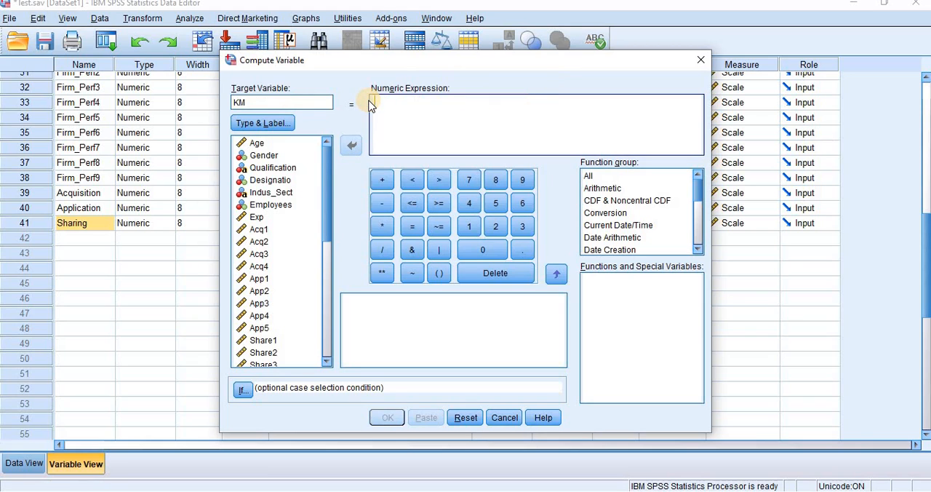
{"action": "left_click", "coordinate": [326, 362]}
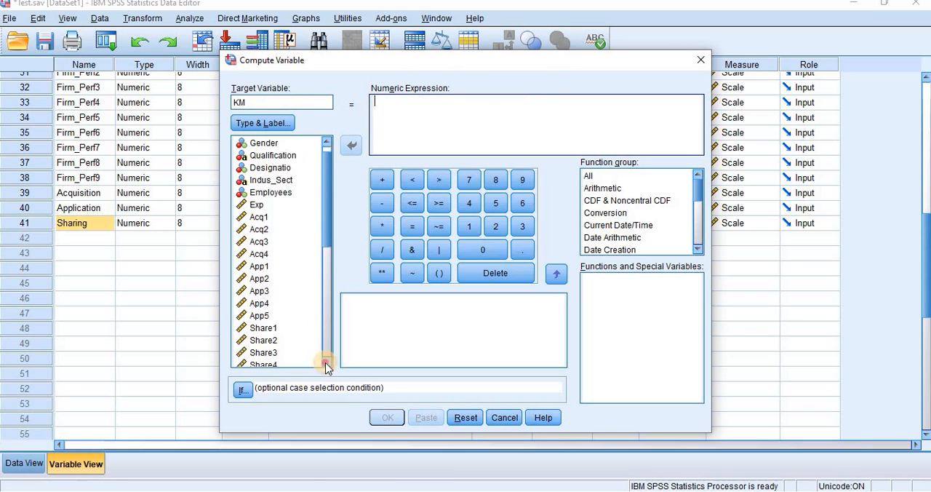
{"action": "left_click", "coordinate": [326, 362]}
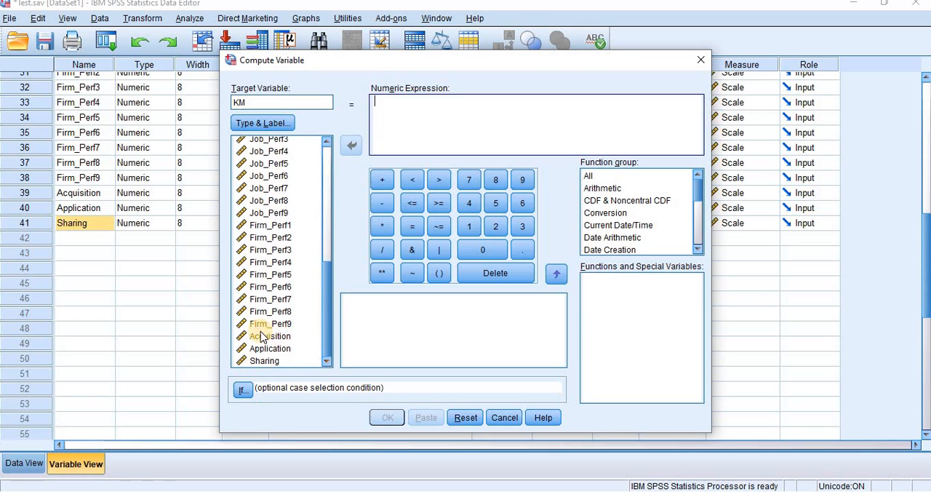
{"action": "left_click", "coordinate": [260, 339]}
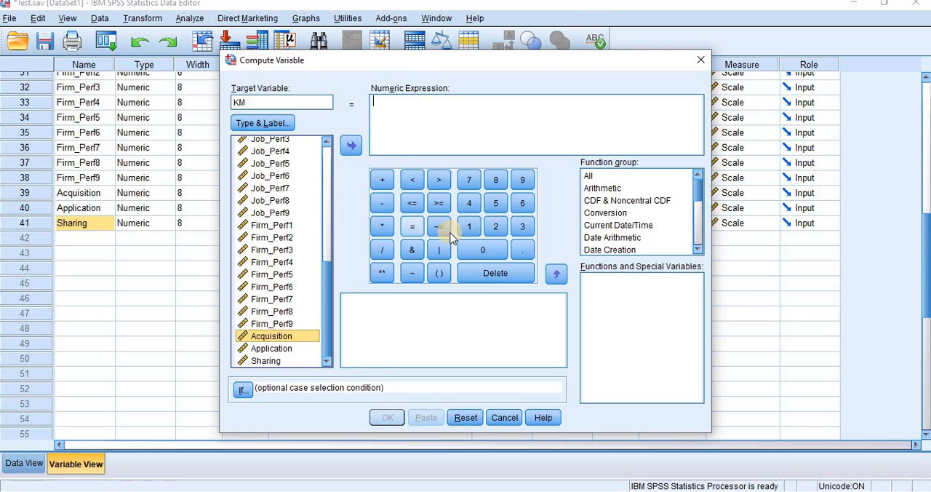
{"action": "left_click", "coordinate": [440, 275]}
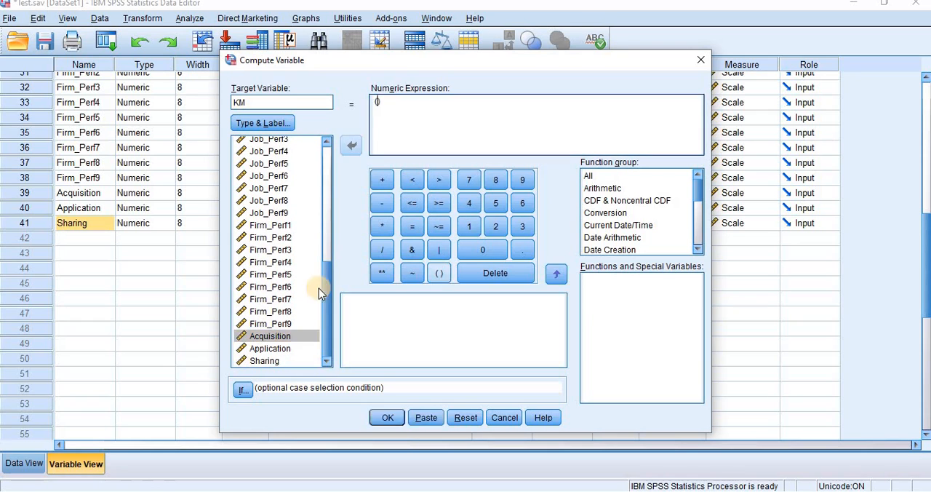
Step: Fill the parentheses with Acquisition + Application + Sharing and run the computation of KM
{"action": "left_click", "coordinate": [263, 336]}
{"action": "left_click", "coordinate": [351, 145]}
{"action": "left_click", "coordinate": [382, 180]}
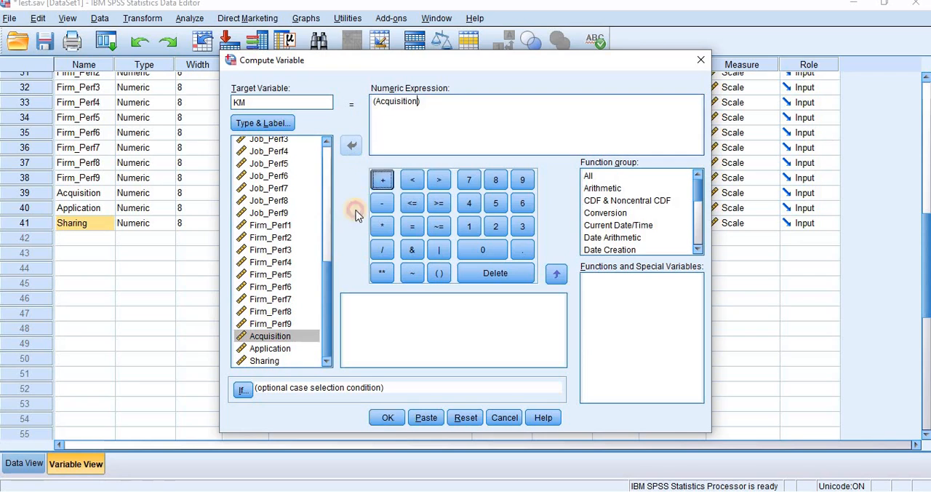
{"action": "left_click", "coordinate": [266, 348]}
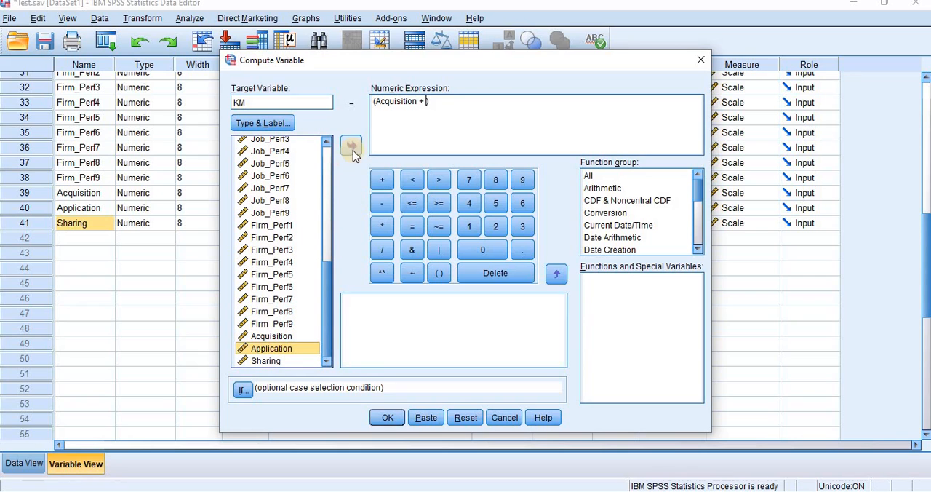
{"action": "left_click", "coordinate": [352, 148]}
{"action": "left_click", "coordinate": [382, 180]}
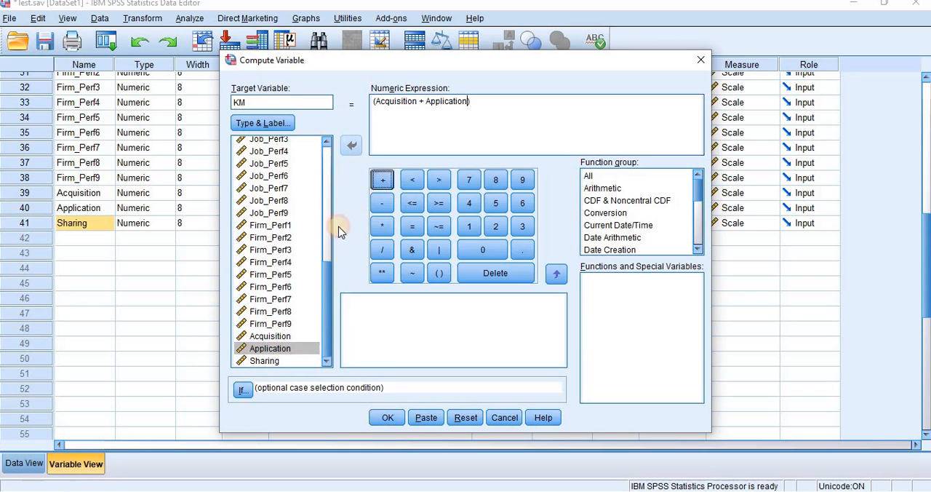
{"action": "left_click", "coordinate": [264, 361]}
{"action": "left_click", "coordinate": [351, 145]}
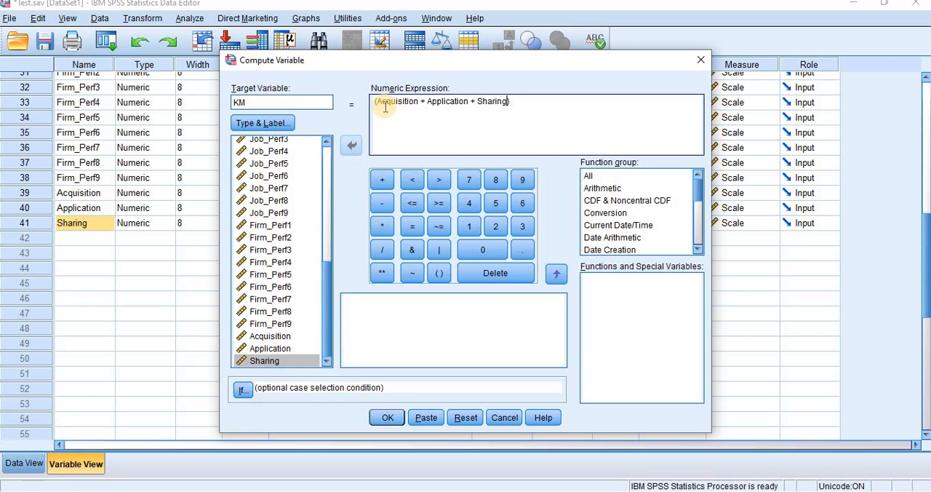
{"action": "left_click", "coordinate": [388, 417]}
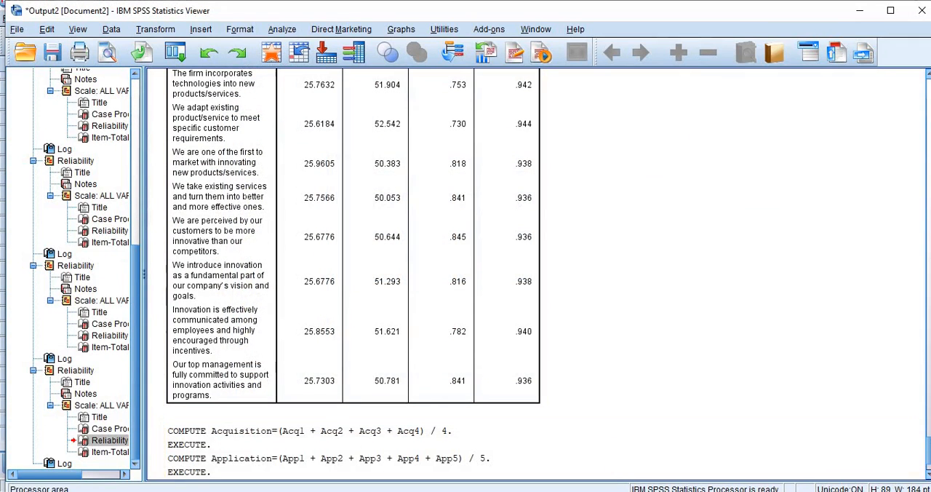
Step: Return from the output to the Test.sav dataset and check KM alongside Acquisition, Application and Sharing in the variable list
{"action": "mouse_move", "coordinate": [722, 436]}
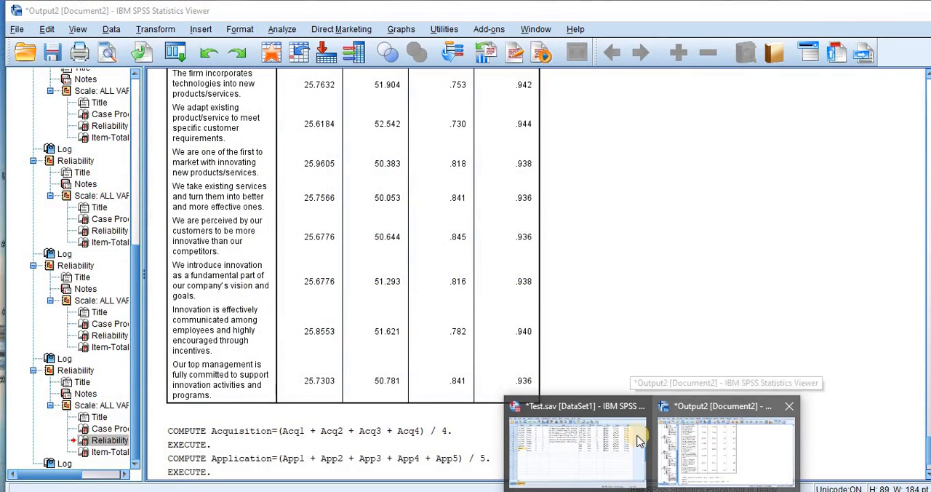
{"action": "left_click", "coordinate": [615, 445]}
{"action": "left_click", "coordinate": [615, 452]}
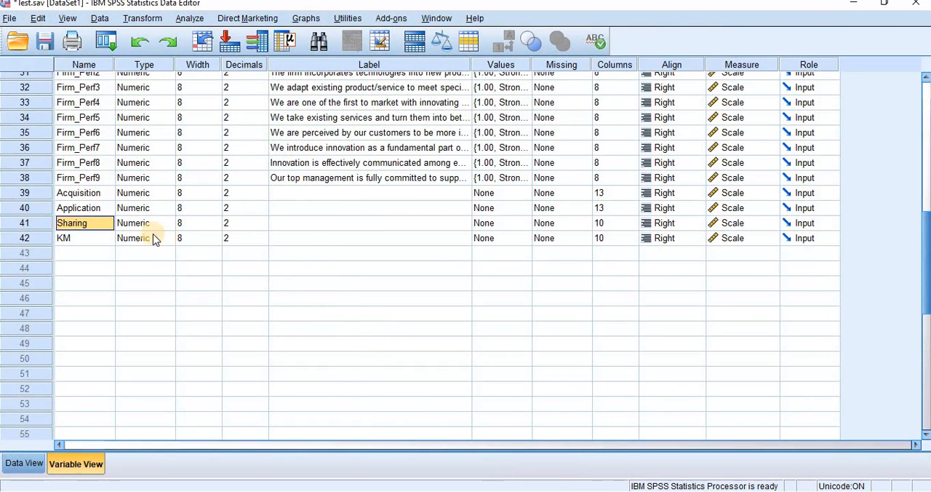
{"action": "left_click", "coordinate": [73, 235]}
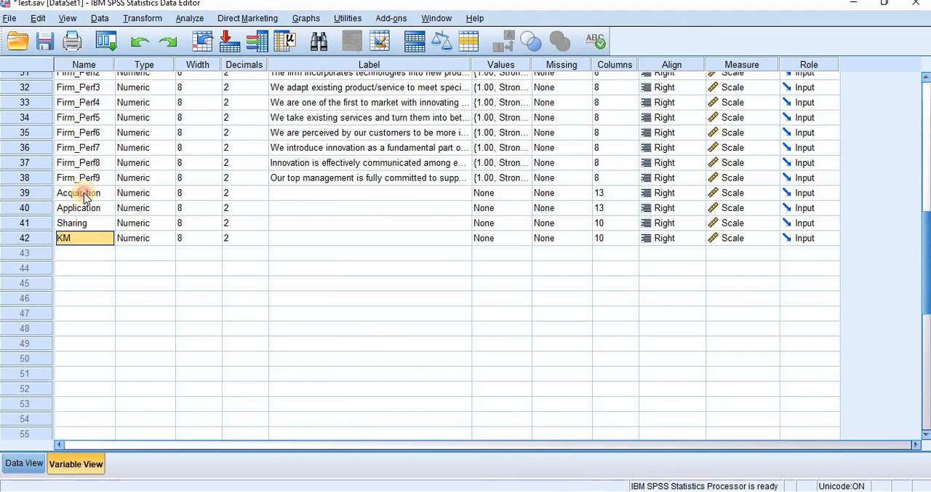
{"action": "left_click", "coordinate": [85, 194]}
{"action": "left_click", "coordinate": [83, 207]}
{"action": "left_click", "coordinate": [80, 225]}
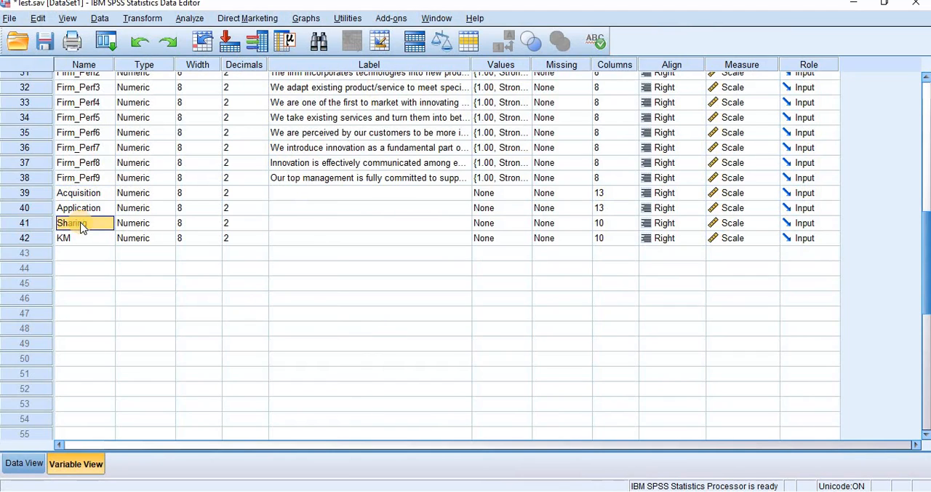
{"action": "left_click", "coordinate": [80, 239]}
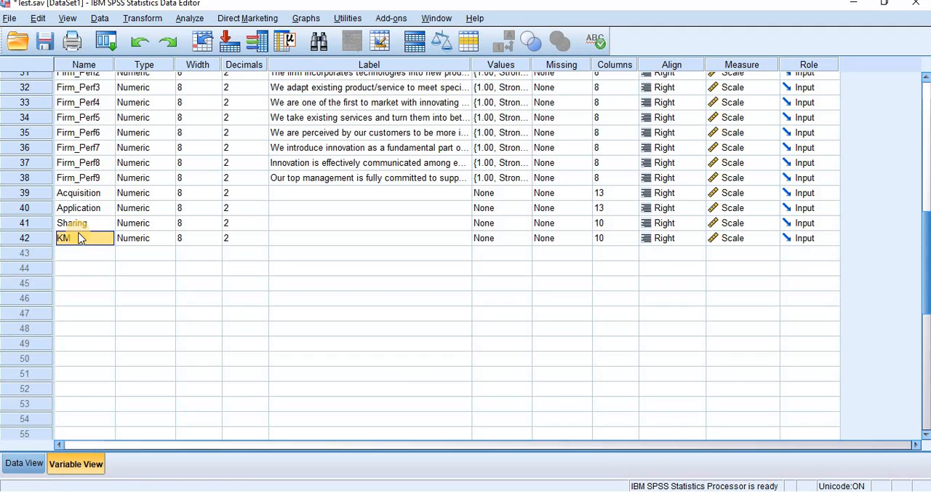
Step: Compare the first case's KM value with its Acquisition, Application and Sharing scores in the data rows
{"action": "left_click", "coordinate": [40, 468]}
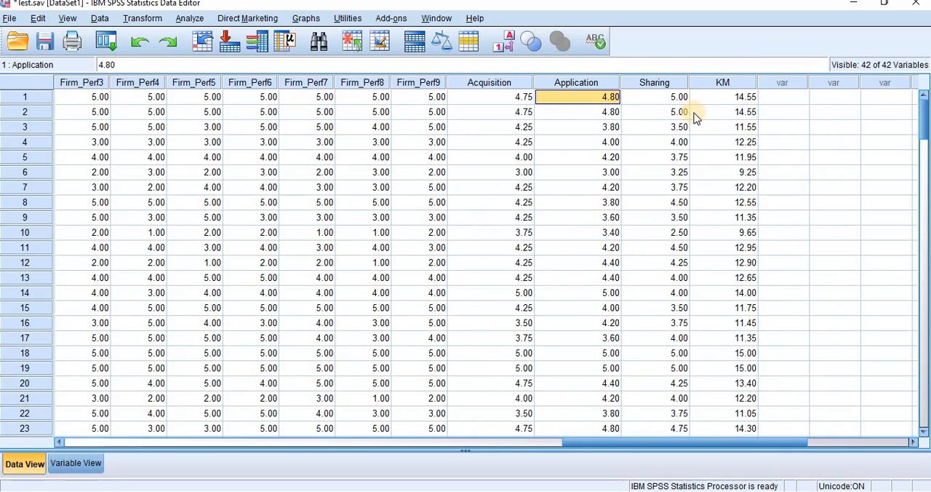
{"action": "left_click", "coordinate": [736, 101]}
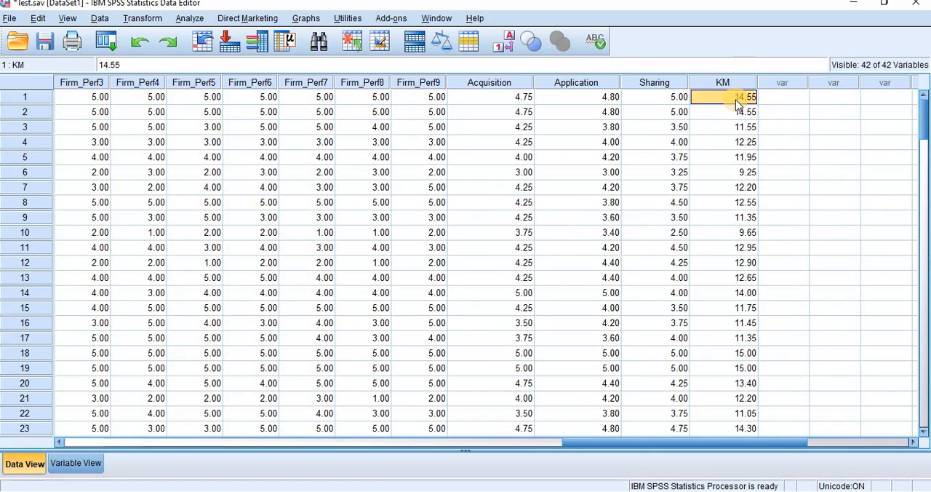
{"action": "left_click", "coordinate": [680, 100]}
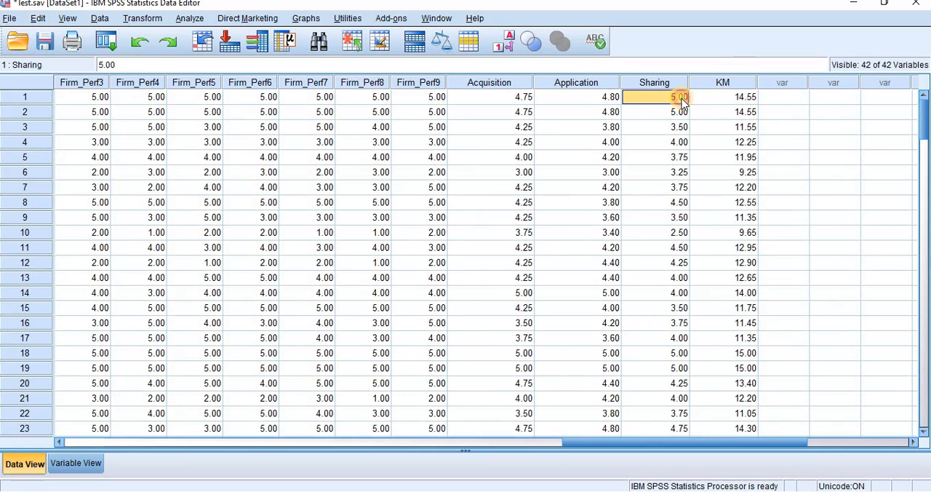
{"action": "left_click", "coordinate": [531, 102]}
{"action": "left_click", "coordinate": [586, 100]}
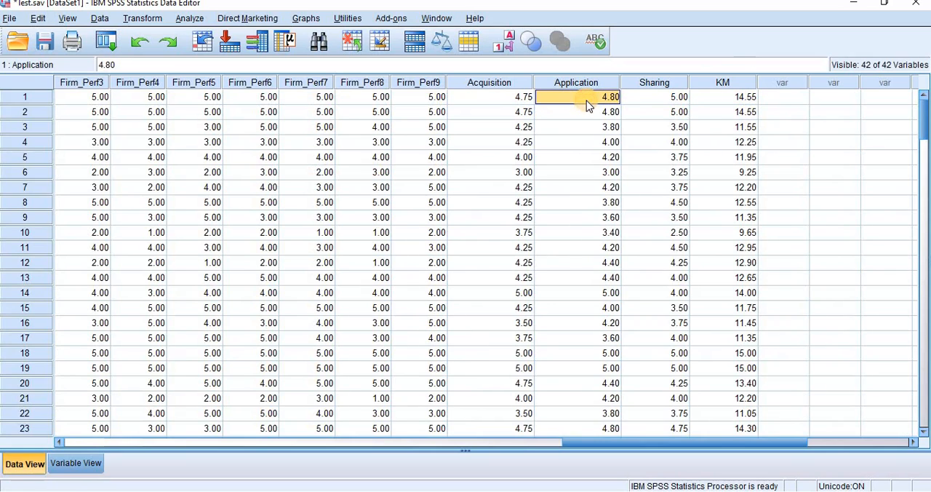
{"action": "left_click", "coordinate": [494, 97]}
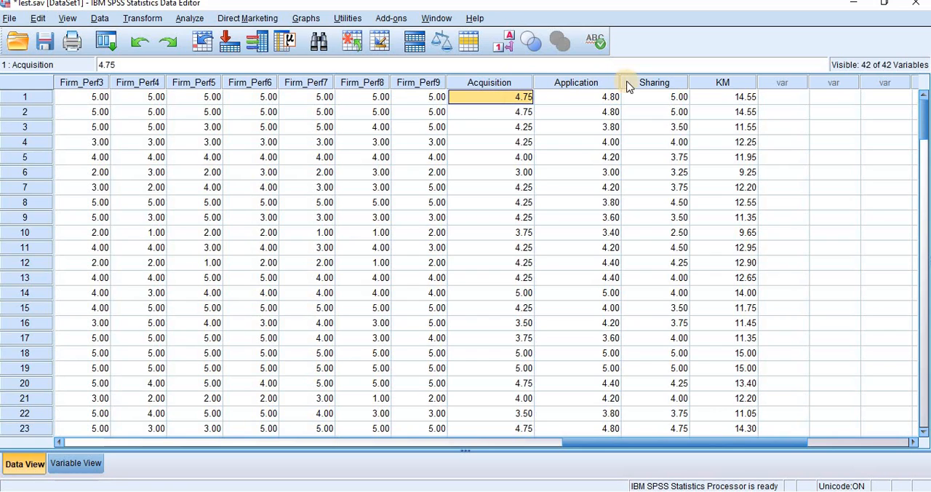
{"action": "left_click", "coordinate": [718, 99]}
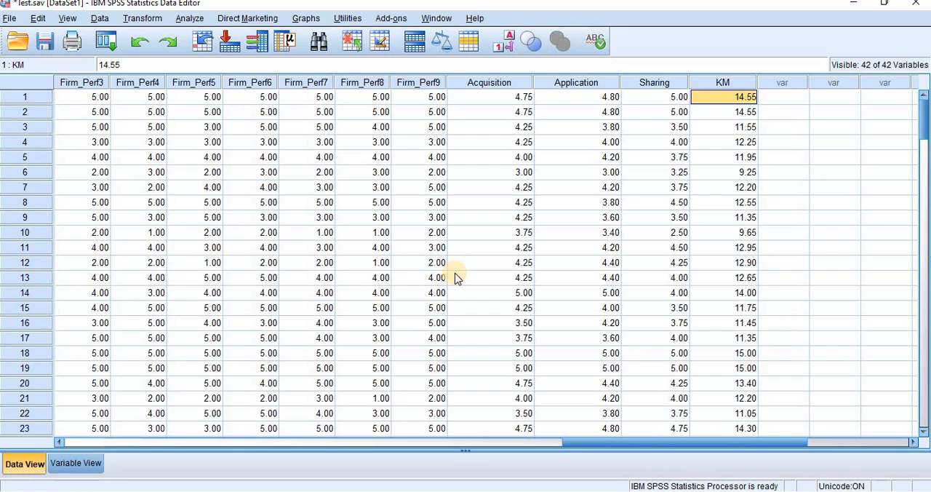
{"action": "type", "text": "`"}
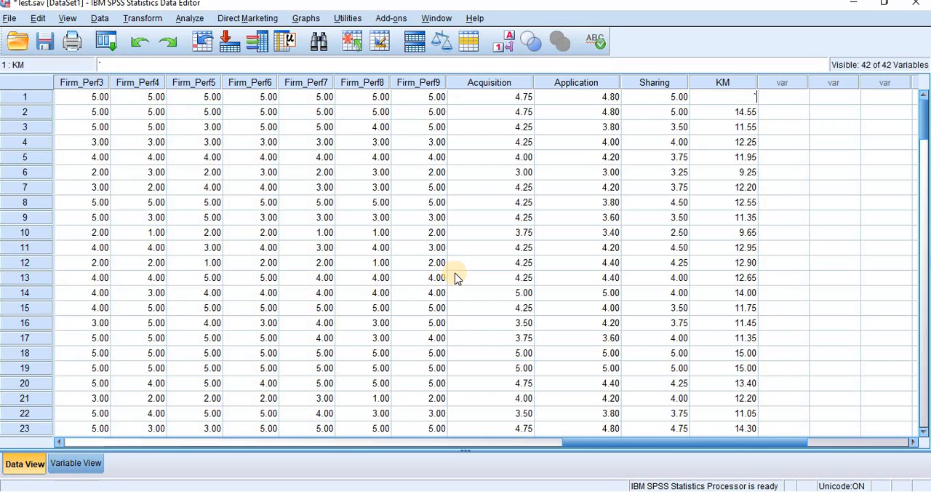
{"action": "left_click", "coordinate": [598, 215]}
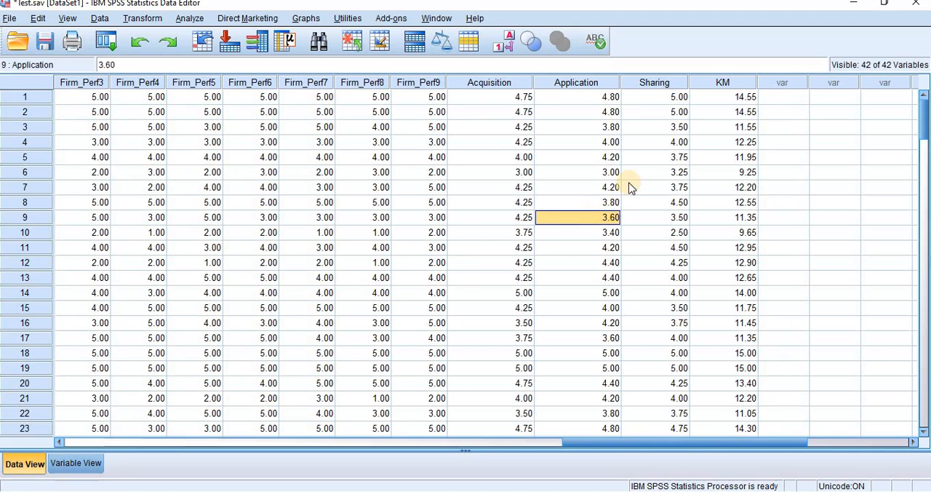